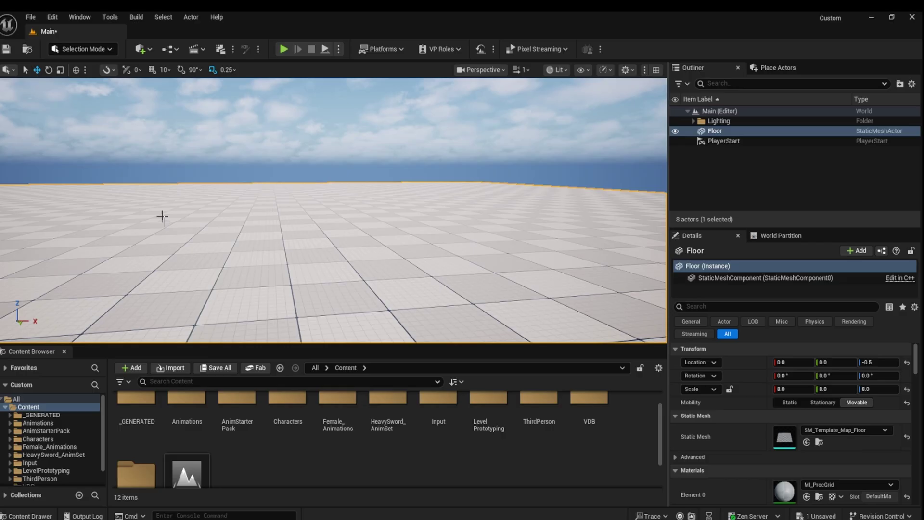
- Create a new folder named FlagTest inside the Content folder
right_drag(259, 246, 299, 282)
scroll(287, 452, down, 2)
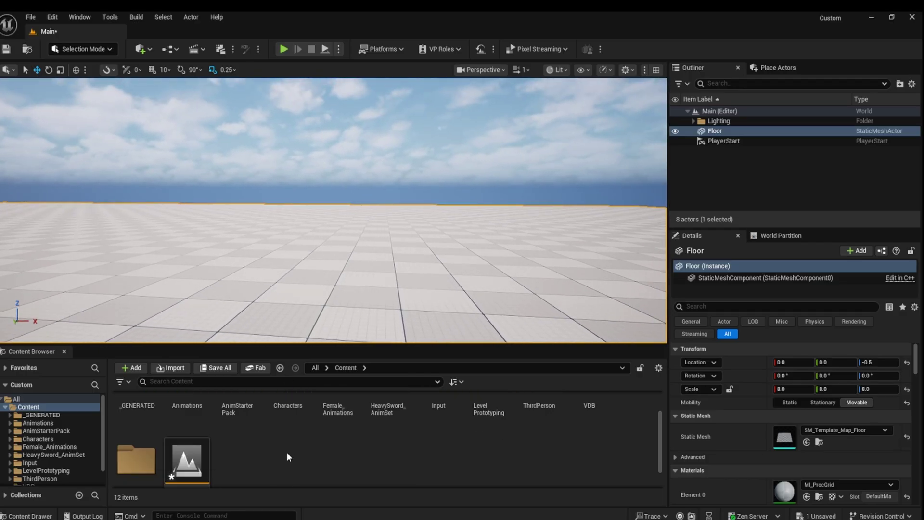
right_click(259, 423)
click(289, 102)
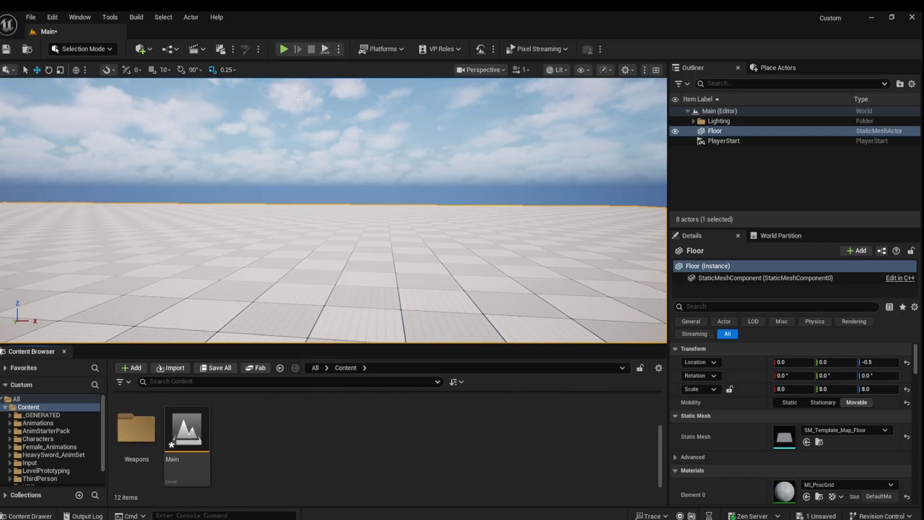
text(F)
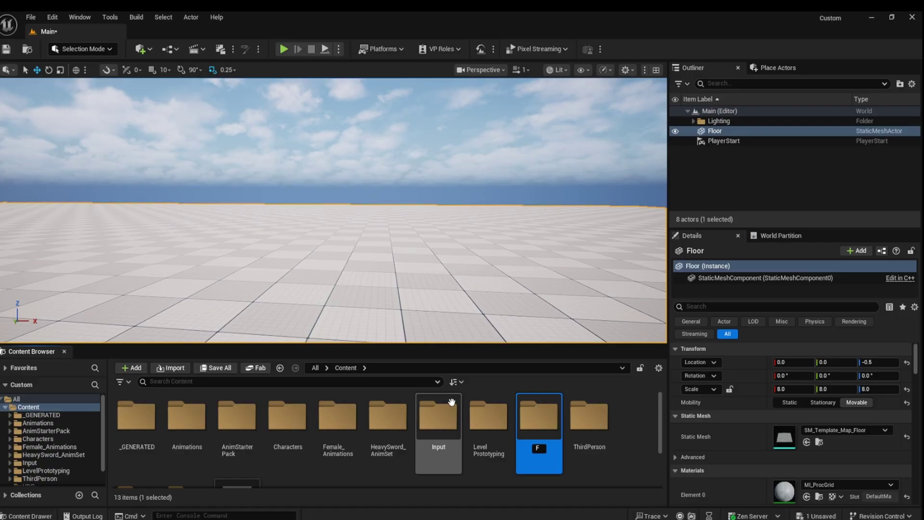
text(lag)
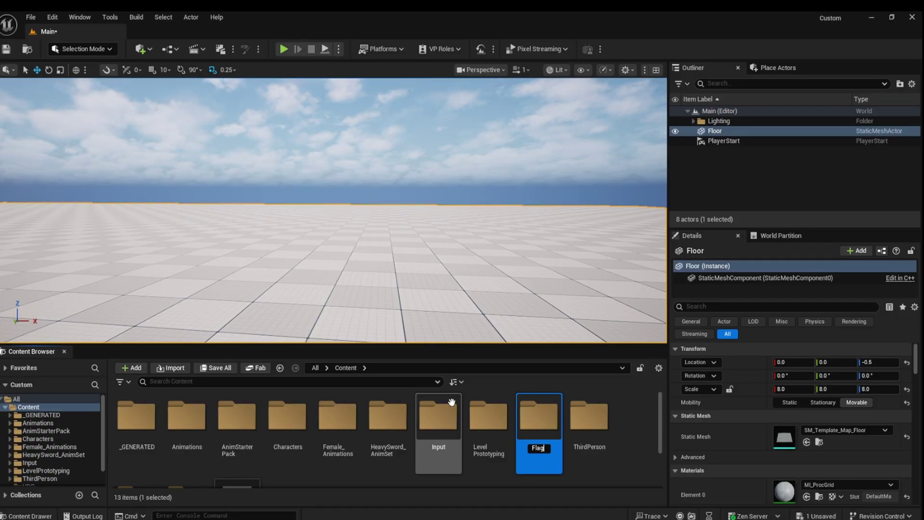
text(Test)
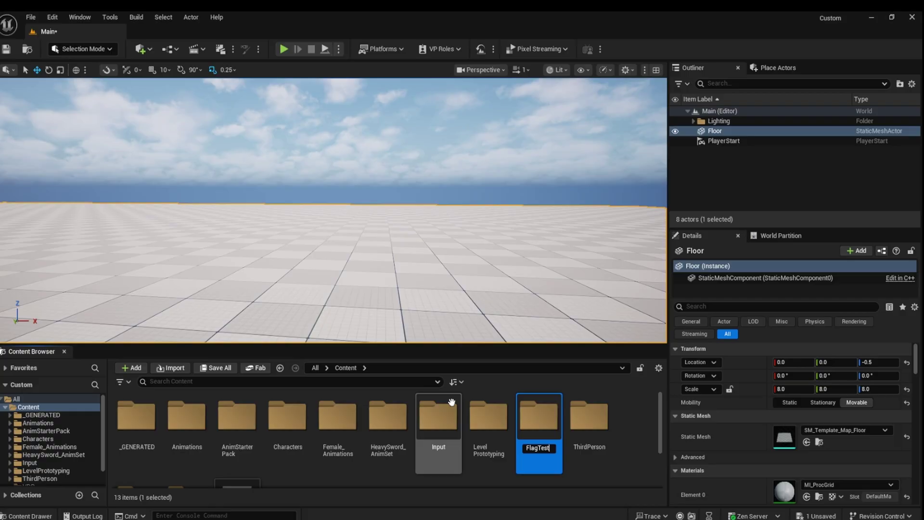
key(Return)
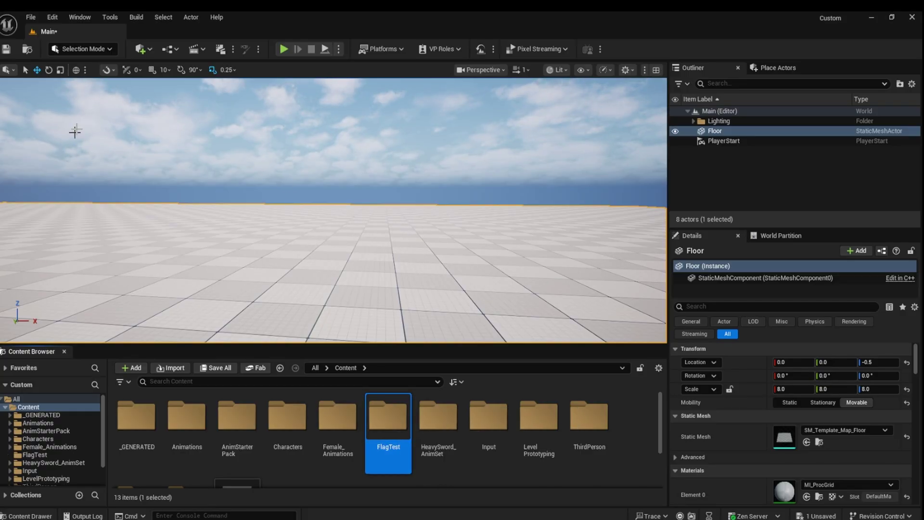
- In Modeling mode, create a static mesh rectangle on the floor with a depth of 200
click(83, 48)
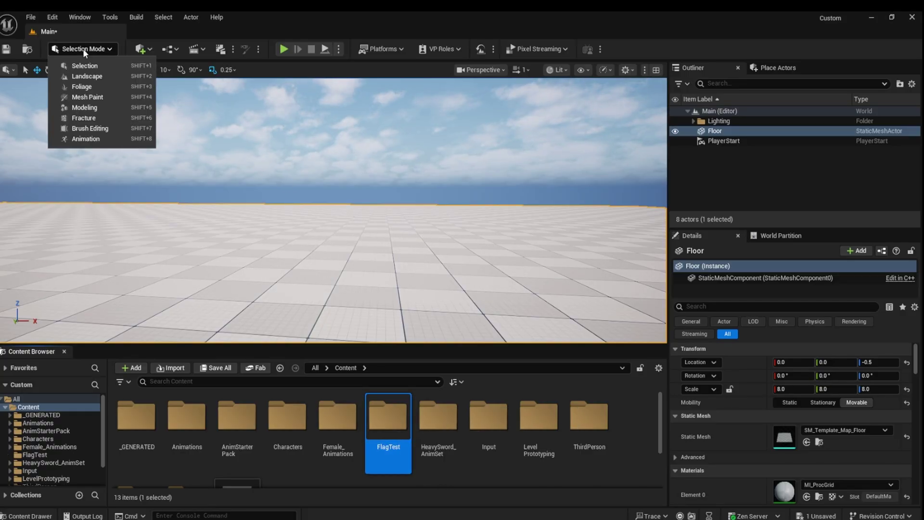
click(82, 109)
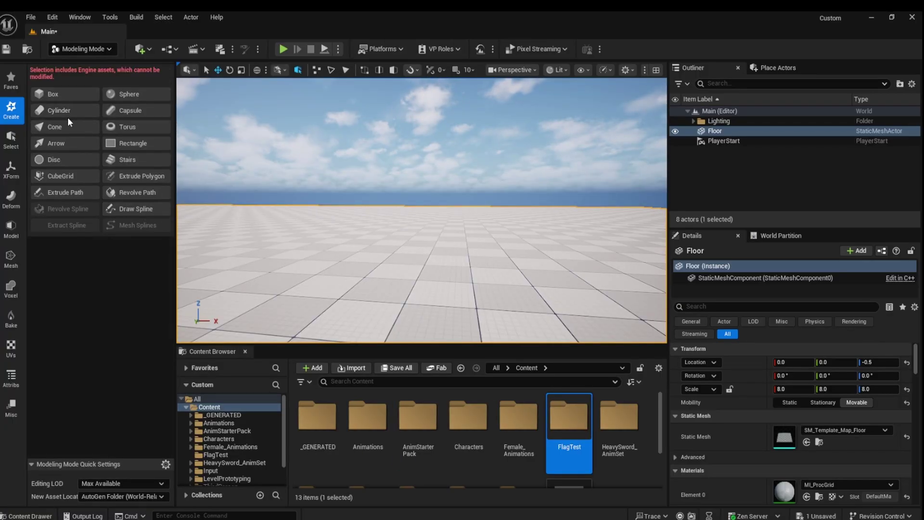
click(10, 236)
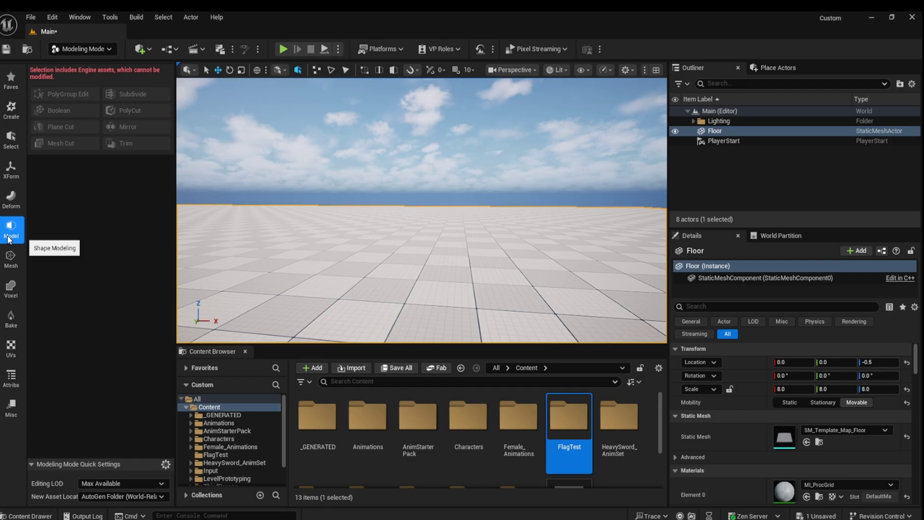
click(11, 116)
click(135, 143)
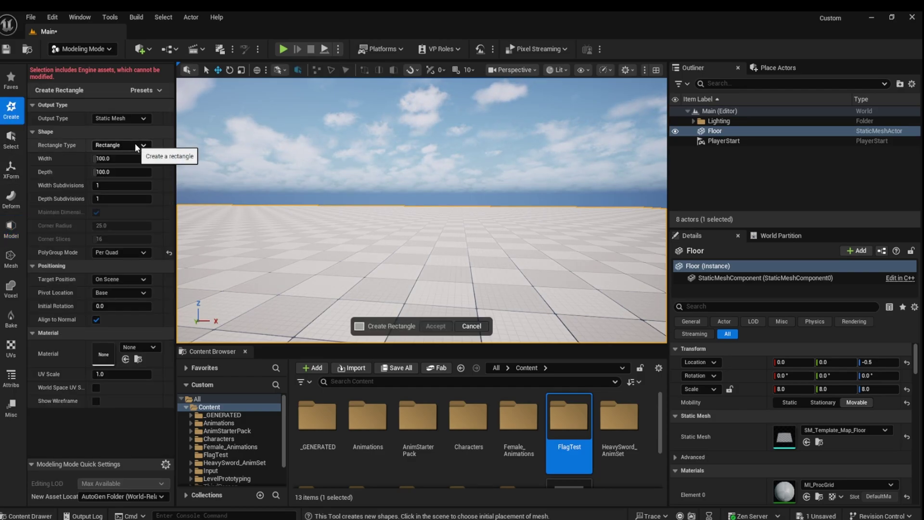
click(366, 247)
click(108, 158)
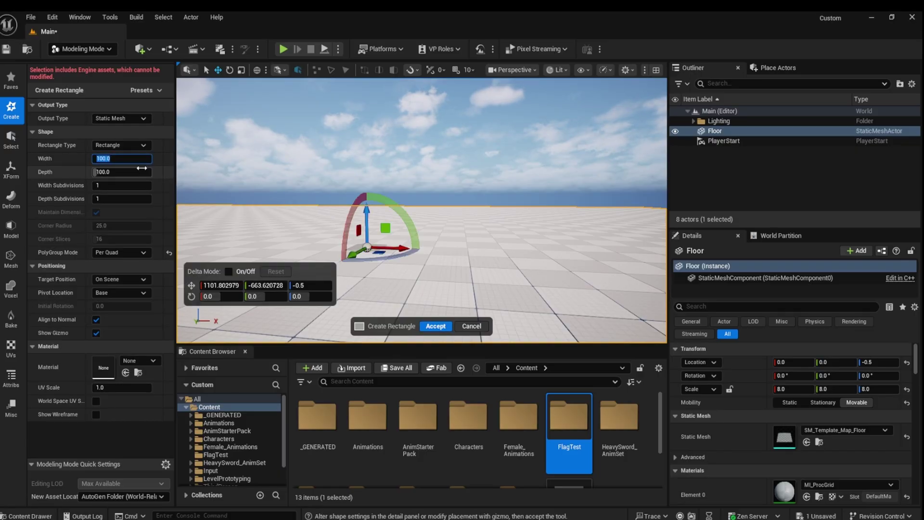
click(105, 172)
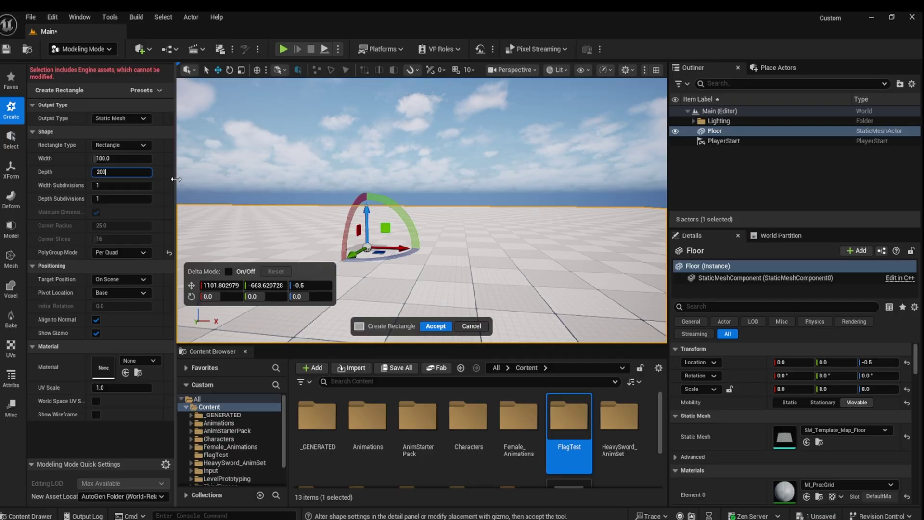
text(200)
key(Return)
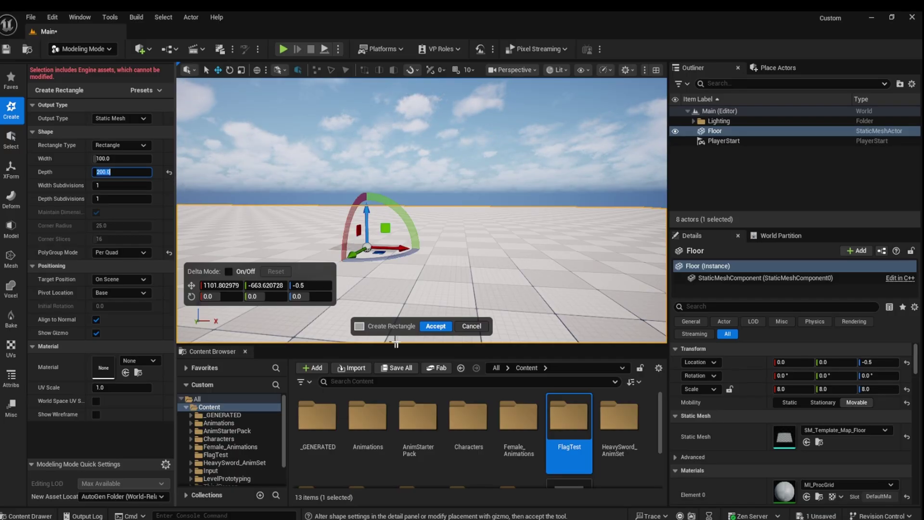
click(436, 326)
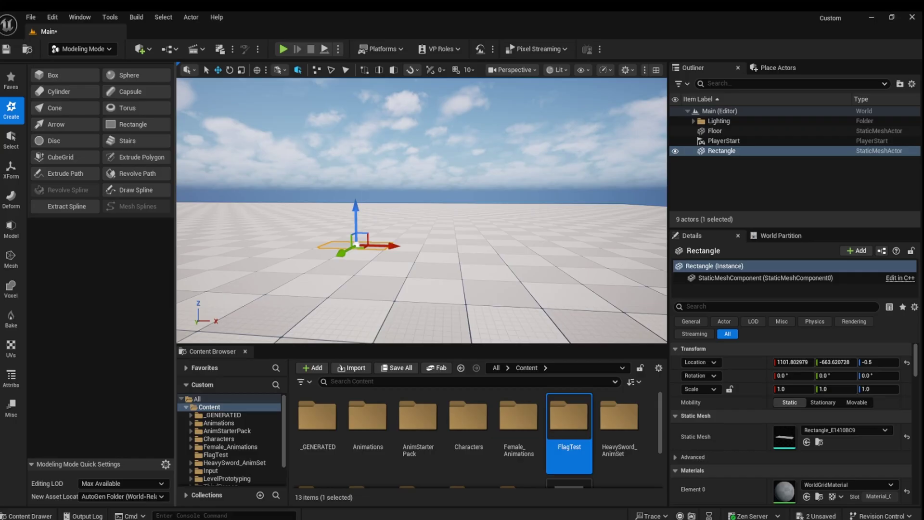
- Raise the rectangle above the floor to a Z location of about 99.5 and rotate it upright to 90° about X
right_drag(446, 282, 460, 318)
key(f)
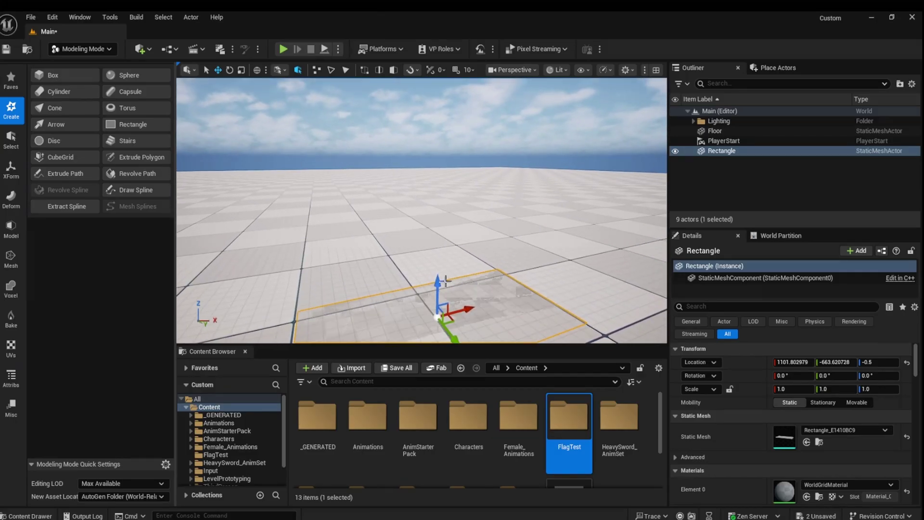
drag(446, 282, 463, 212)
key(e)
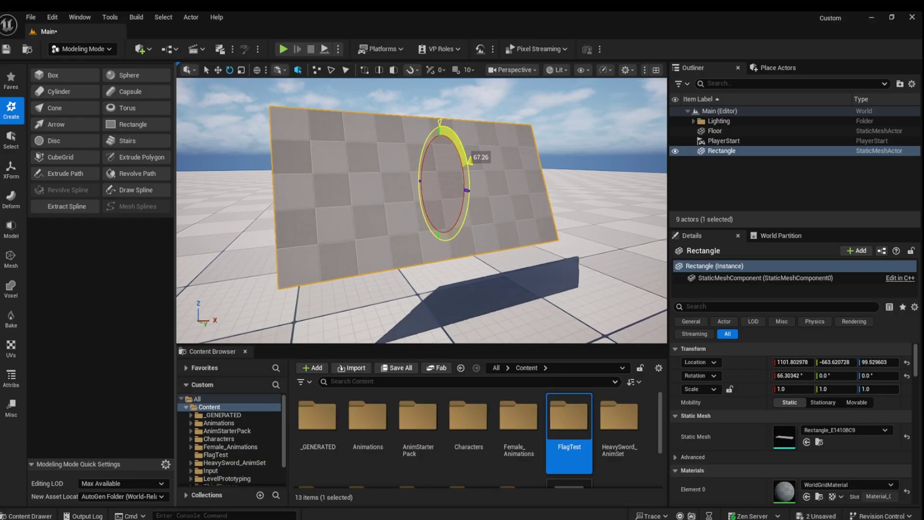
drag(469, 161, 471, 197)
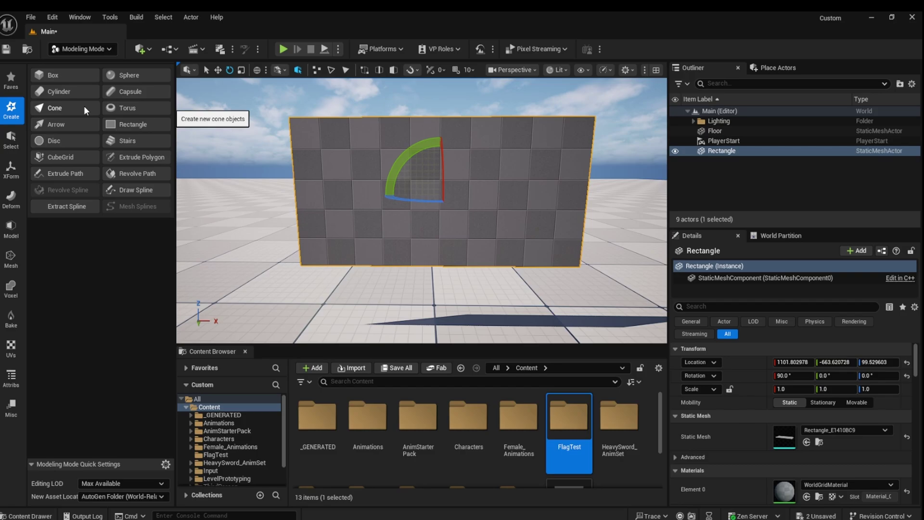
- Remesh the rectangle with a target triangle count of 600 and accept the result
click(13, 262)
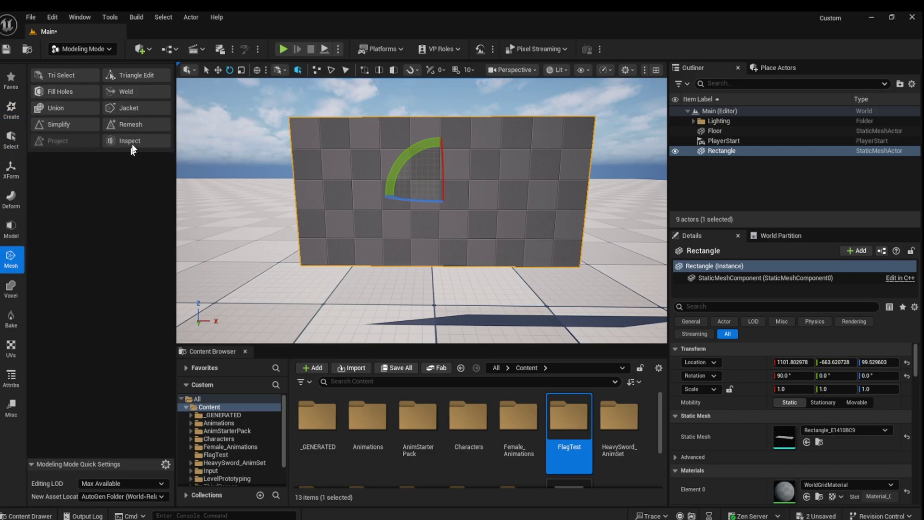
click(129, 125)
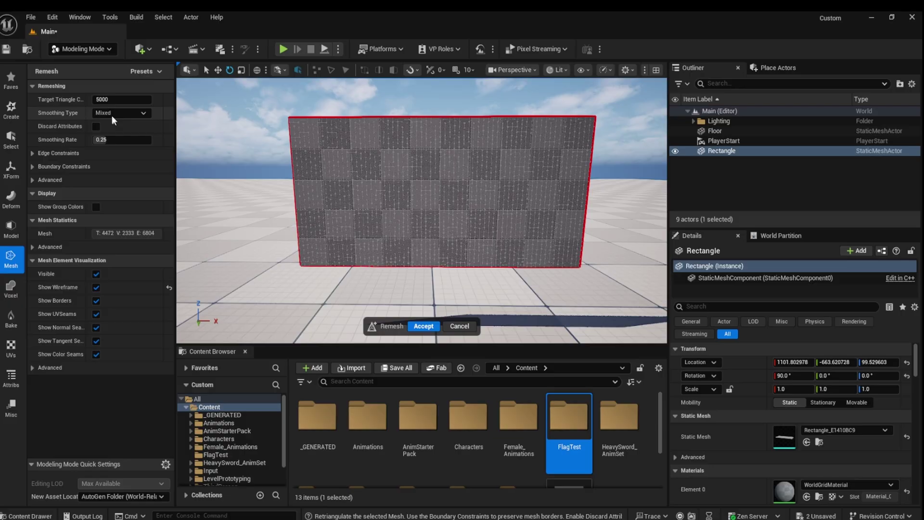
click(102, 99)
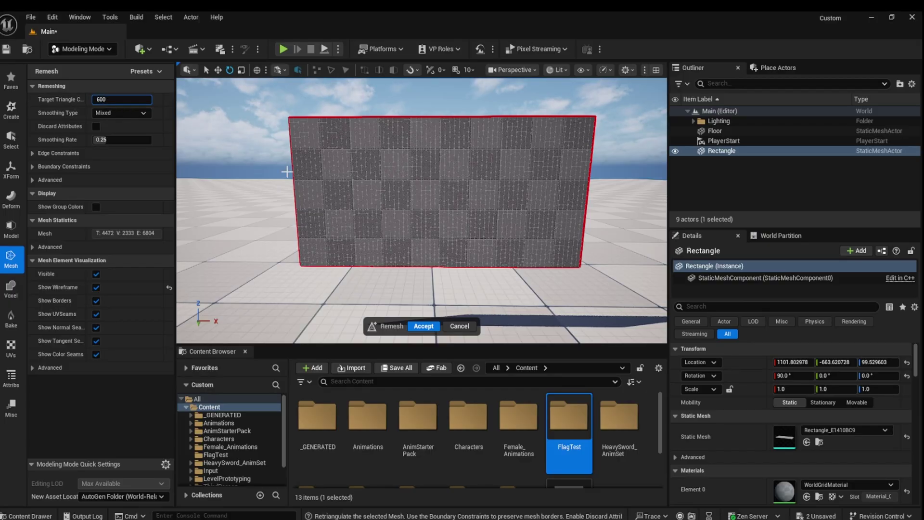
click(423, 326)
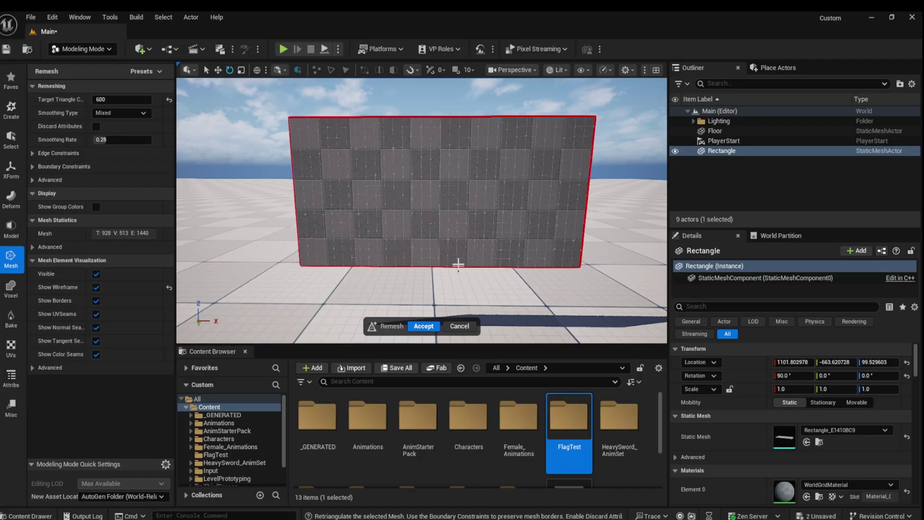
scroll(554, 243, down, 3)
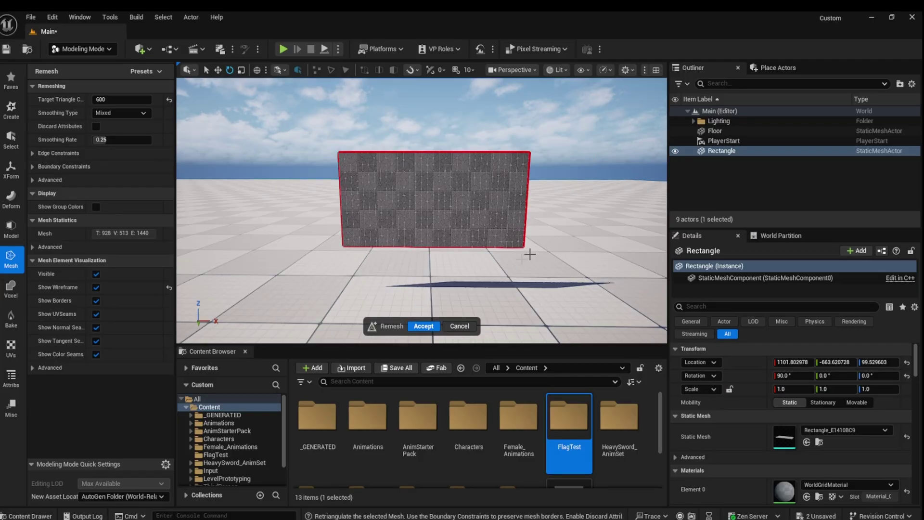
click(423, 326)
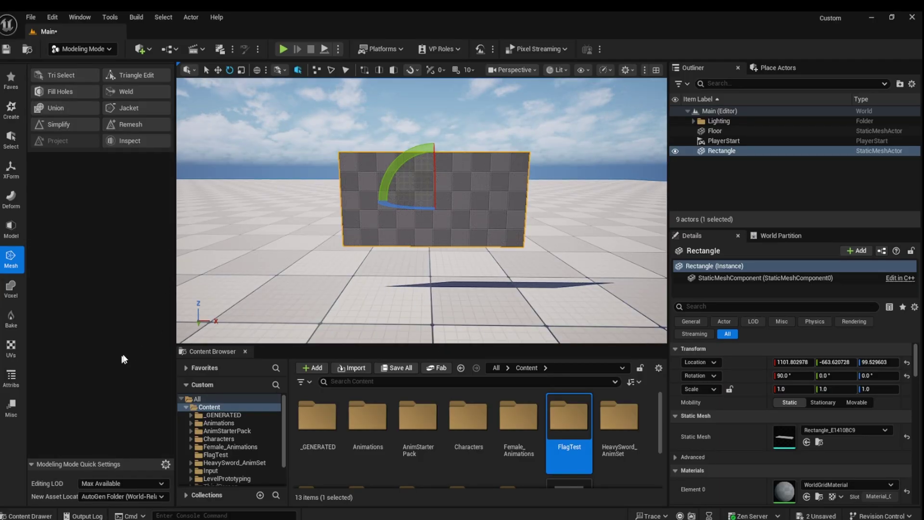
- Return to Selection mode and move the rectangle's static mesh asset from its generated folder into the FlagTest folder
click(81, 49)
click(67, 84)
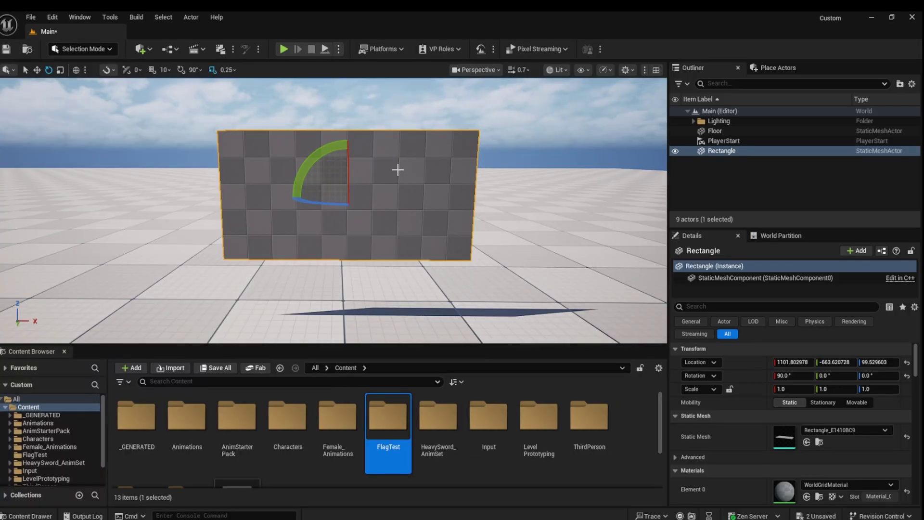
key(ctrl+b)
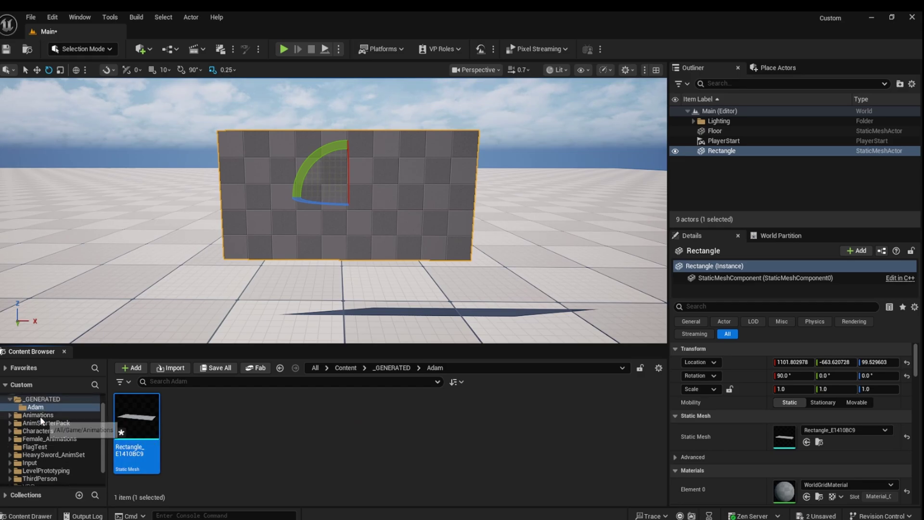
scroll(39, 417, down, 3)
mouse_move(142, 415)
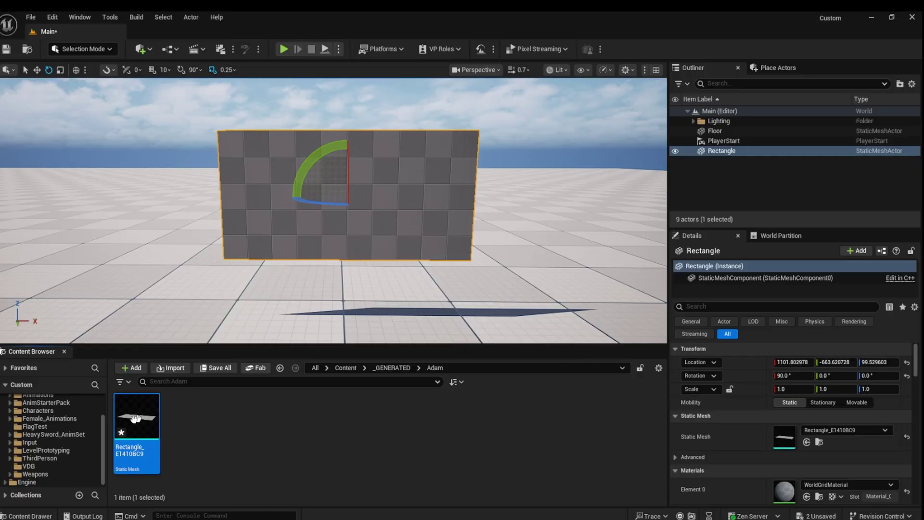
drag(143, 415, 39, 426)
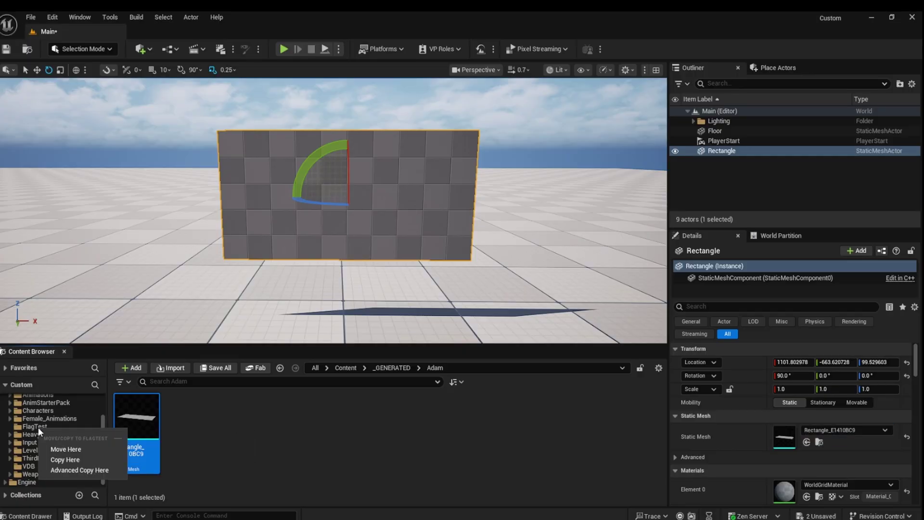
click(66, 446)
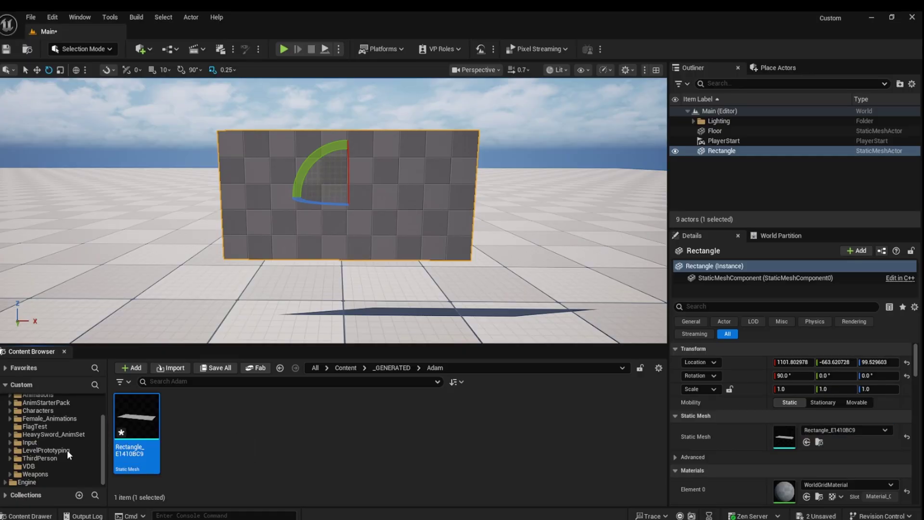
- Open the FlagTest folder and rename the rectangle's static mesh asset as SM_Flag
click(41, 425)
click(135, 455)
mouse_move(135, 457)
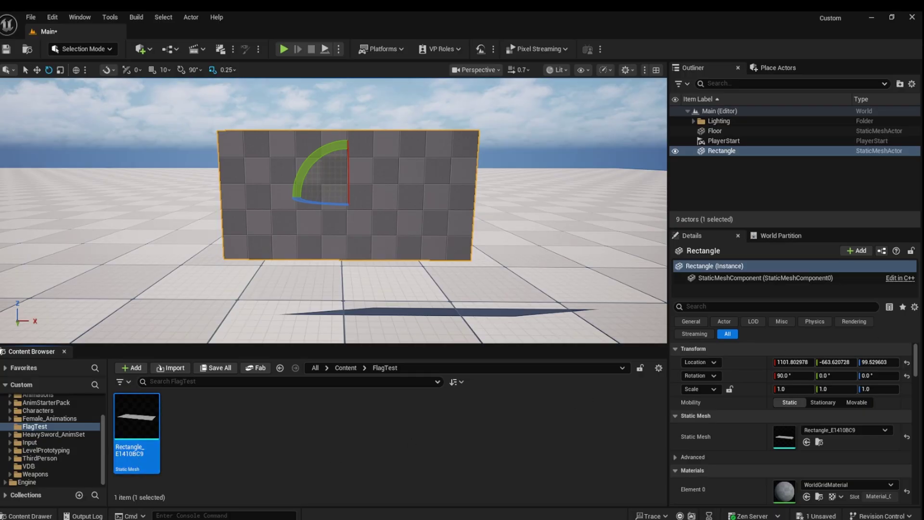
key(F2)
text(SM)
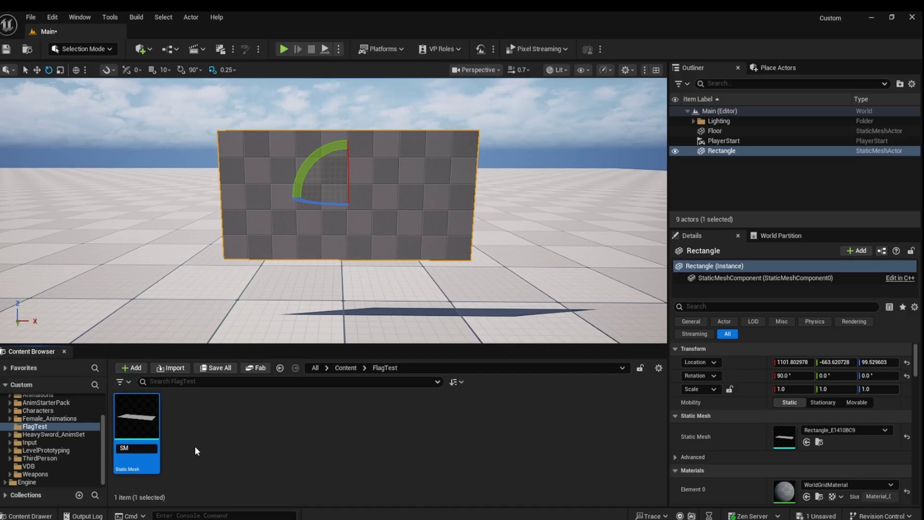
text(_Flag)
key(Return)
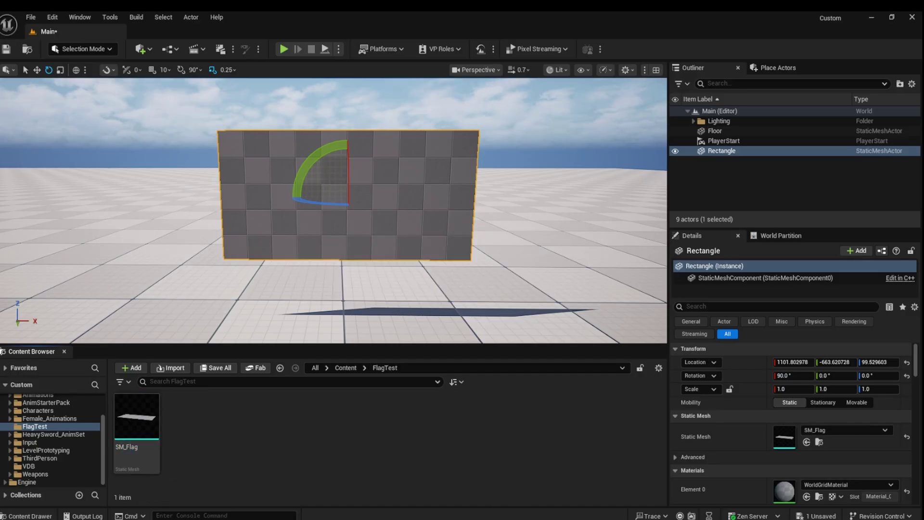
- Import the "Unreal engine logo" image from Downloads into the FlagTest folder and close the file window
drag(921, 124, 588, 112)
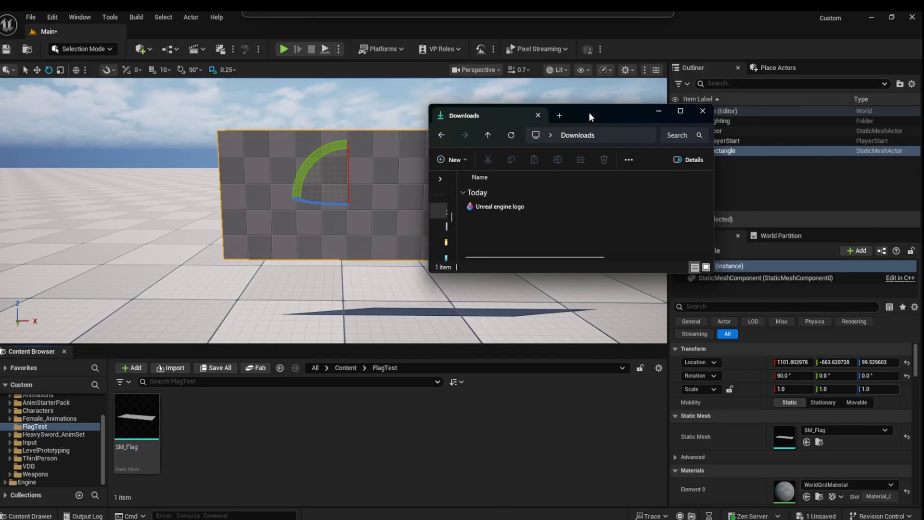
click(514, 207)
drag(510, 204, 283, 370)
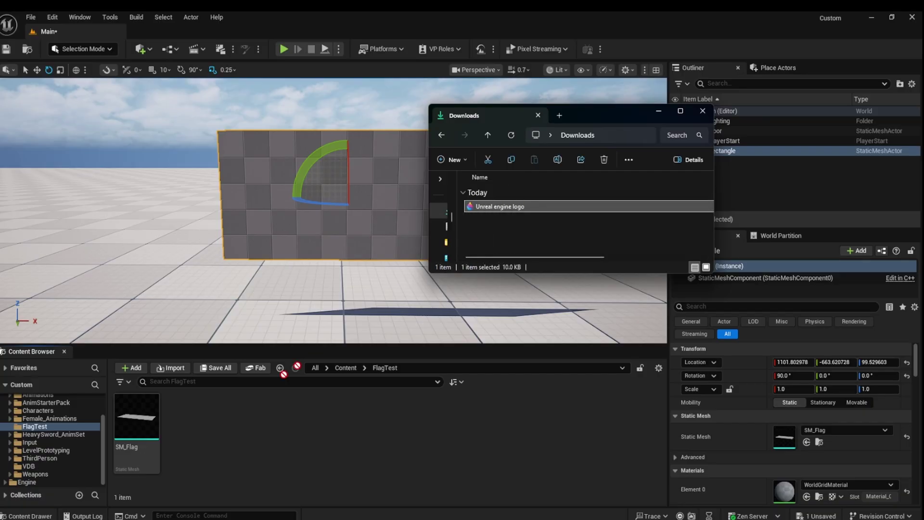
drag(221, 430, 220, 429)
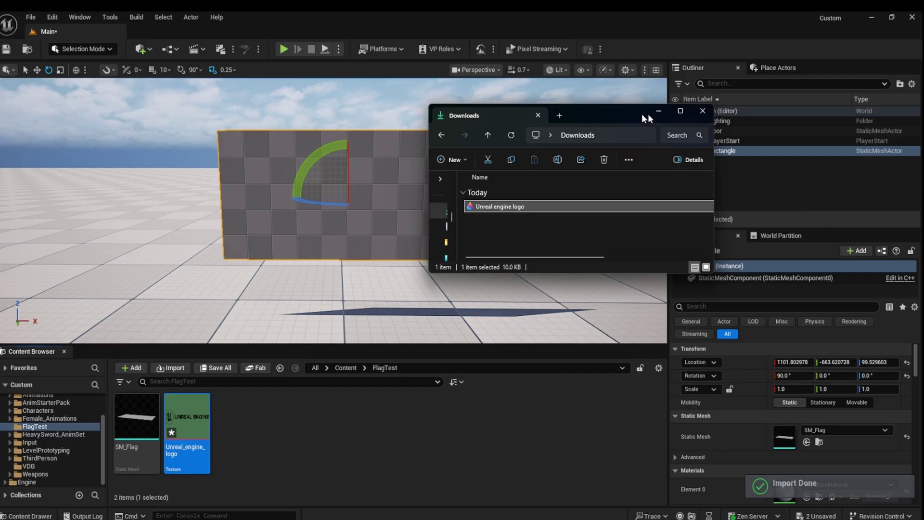
click(702, 111)
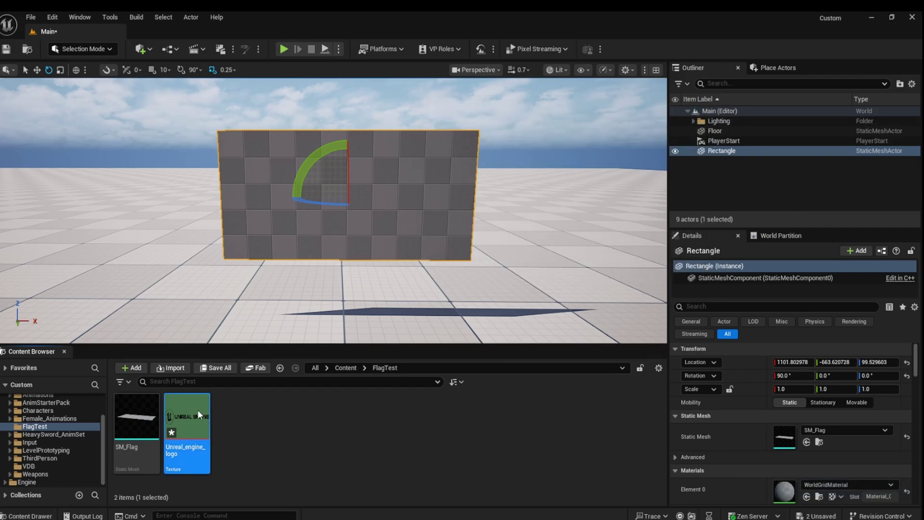
- Close the logo texture's editor window and create a folder named Material inside the FlagTest folder
drag(923, 72, 335, 82)
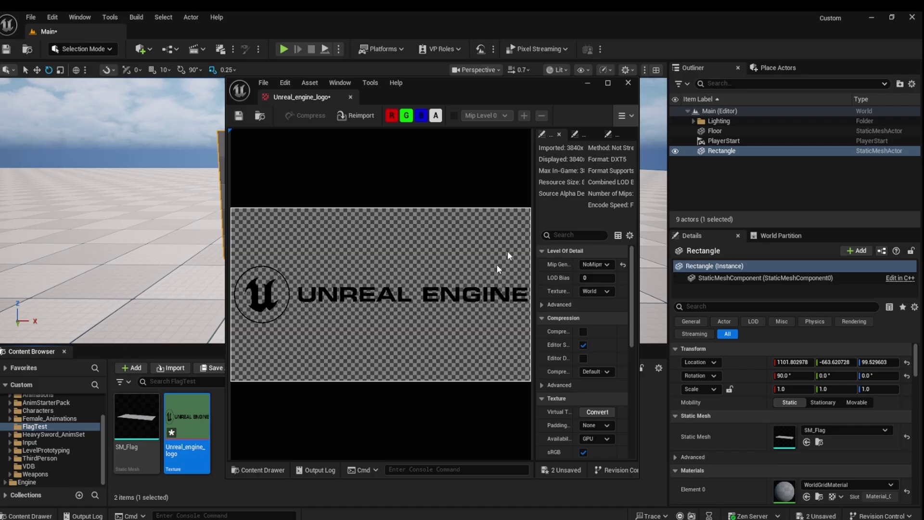
click(627, 83)
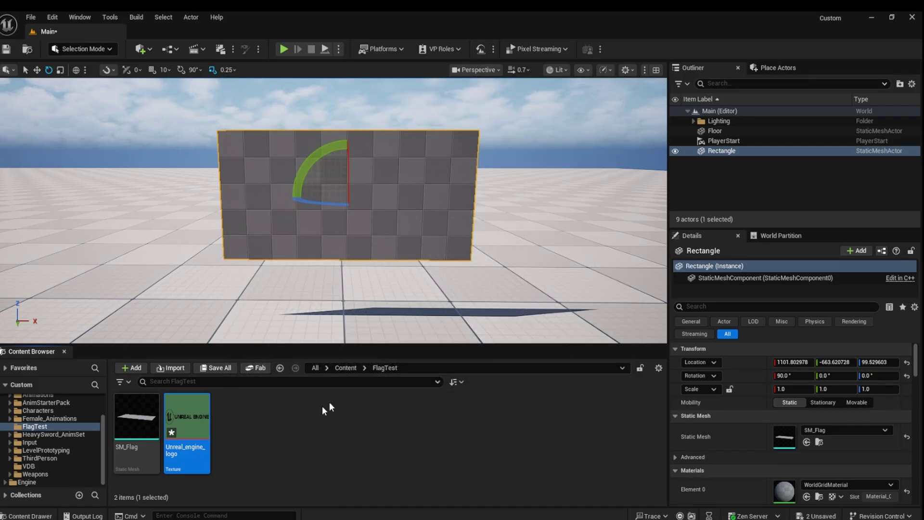
right_click(286, 426)
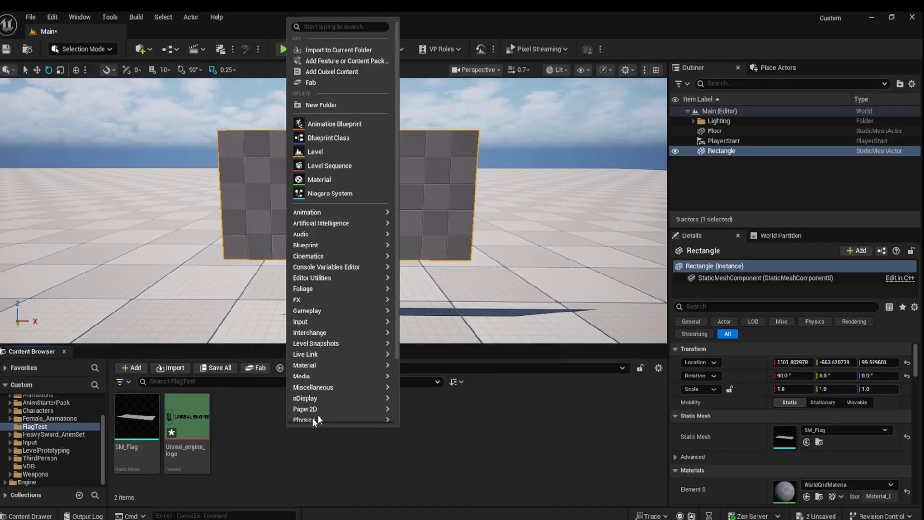
click(310, 105)
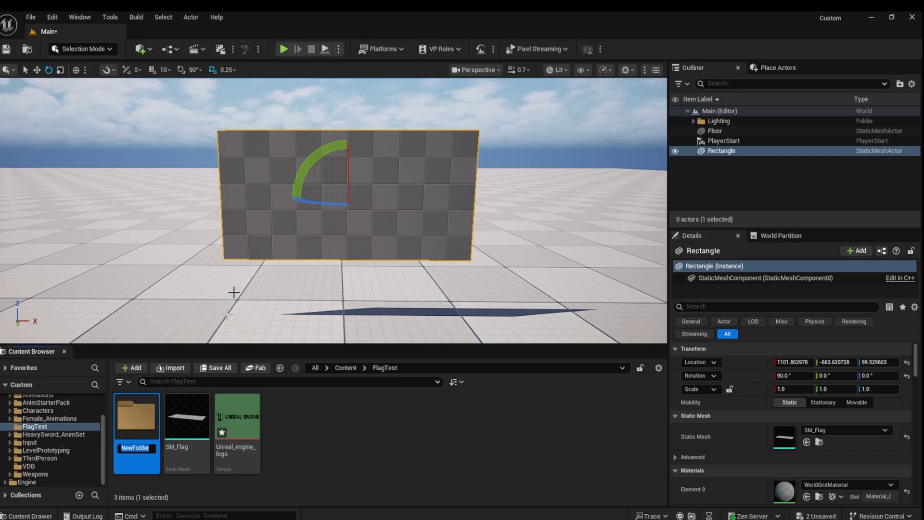
text(Material)
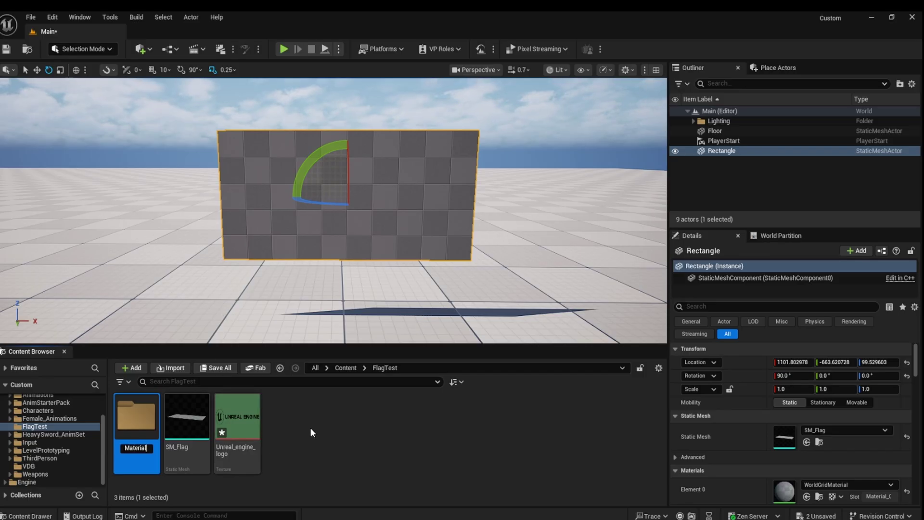
key(Return)
- Move the Unreal_engine_logo texture from the FlagTest folder into its Material subfolder
click(239, 410)
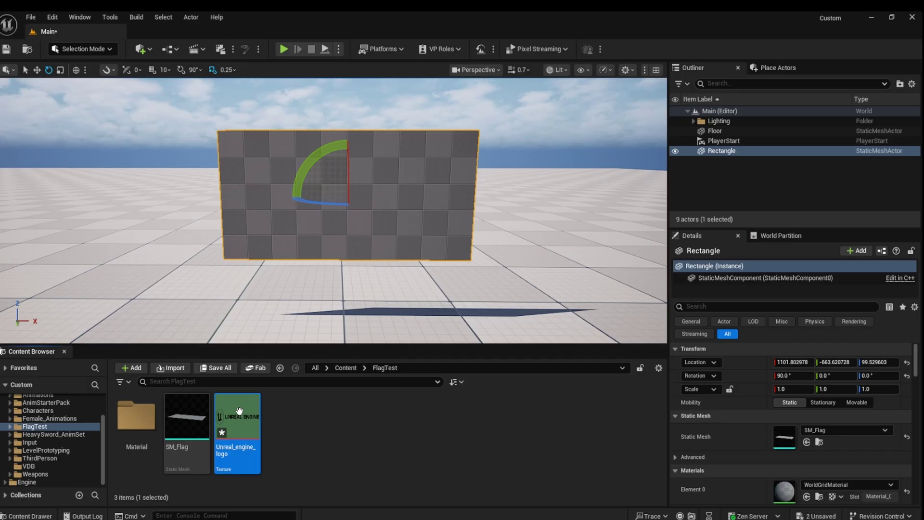
drag(239, 410, 127, 420)
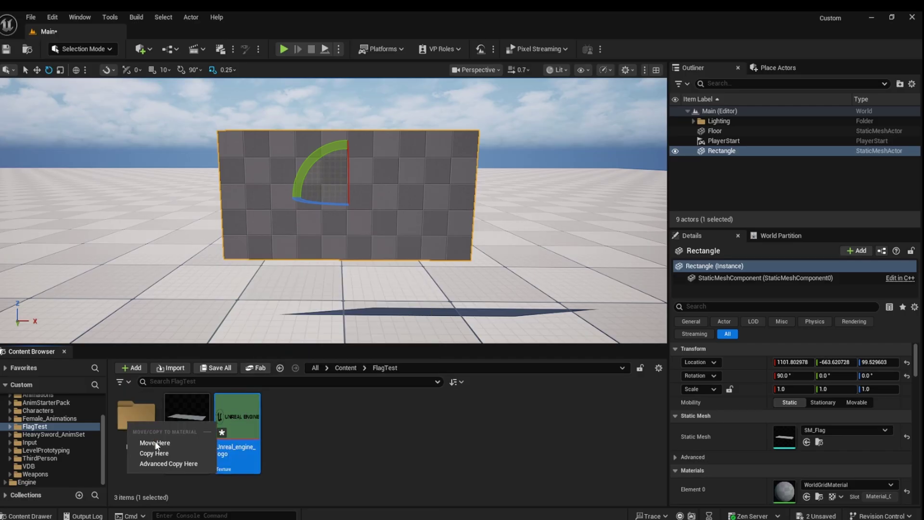
click(154, 443)
- Open the Material folder and create a new material named MM_Flag in it
double_click(135, 415)
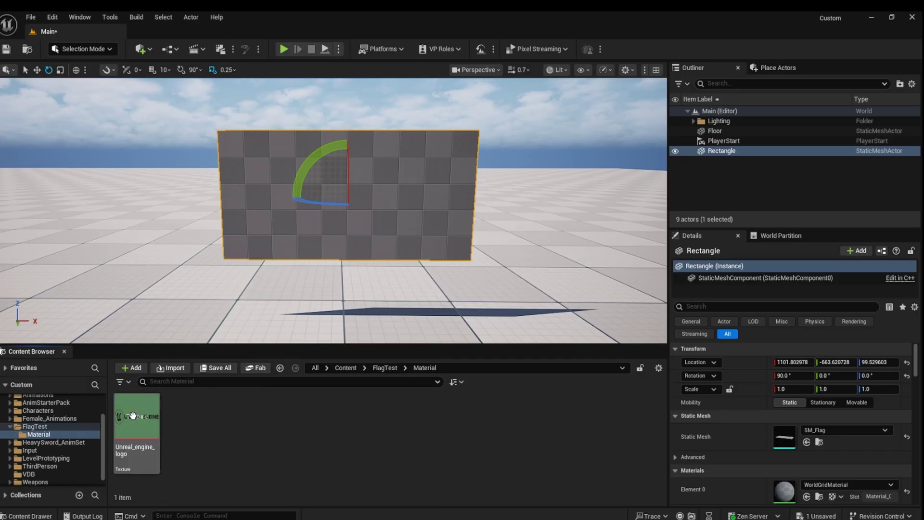
right_click(204, 428)
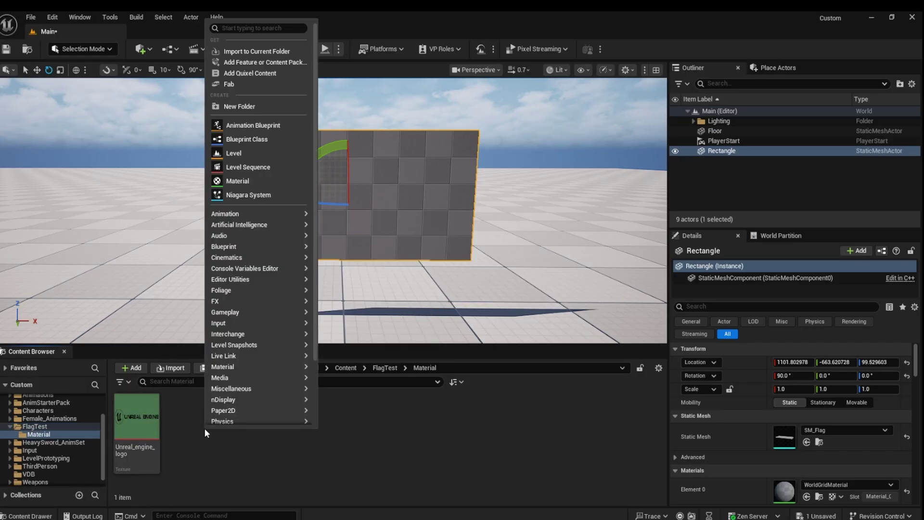
click(238, 181)
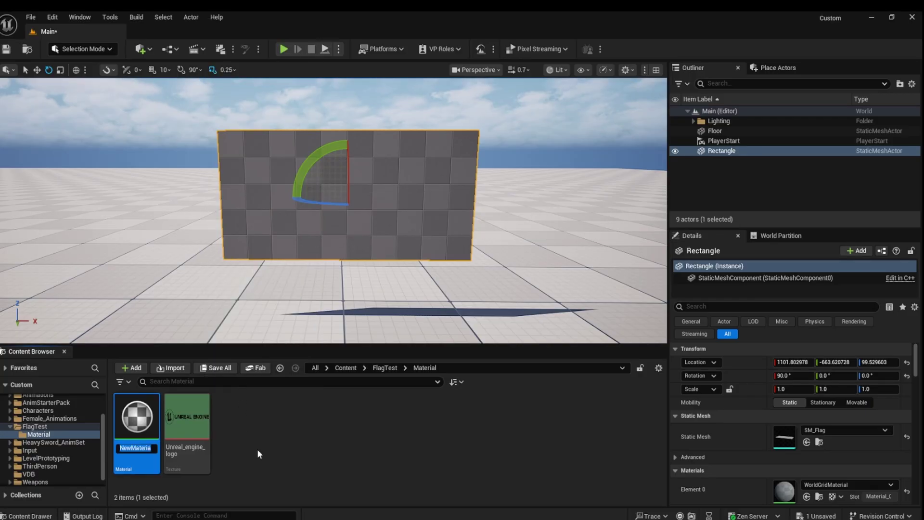
text(MM_Flag)
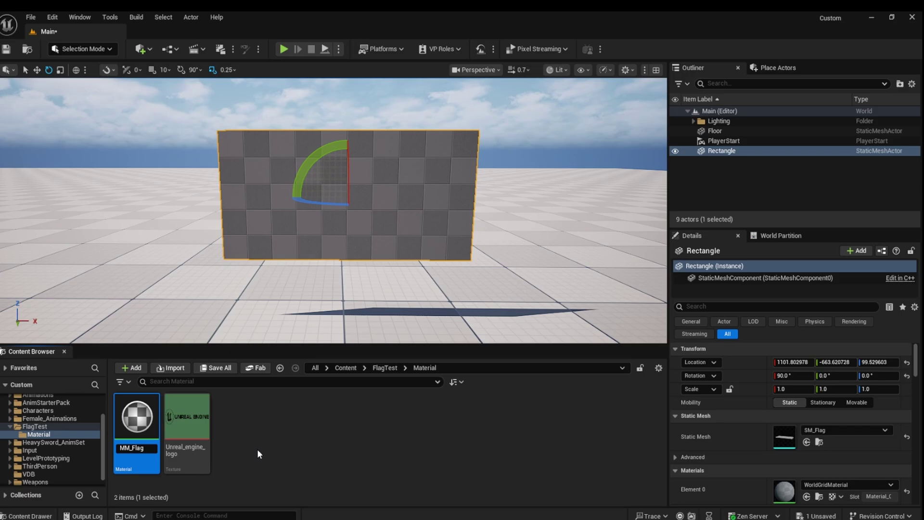
key(Return)
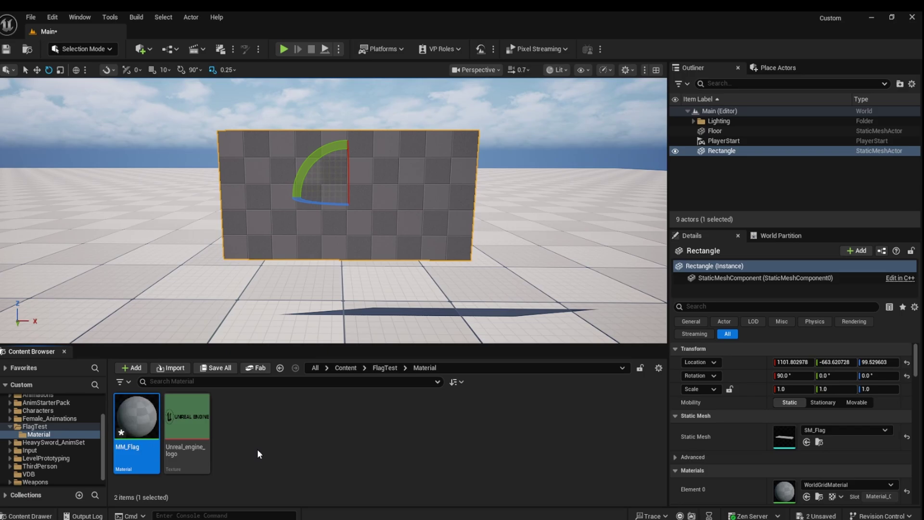
- Add the Unreal_engine_logo texture to MM_Flag's graph, connect its RGB output to Base Color, then apply, save and close the material
double_click(131, 417)
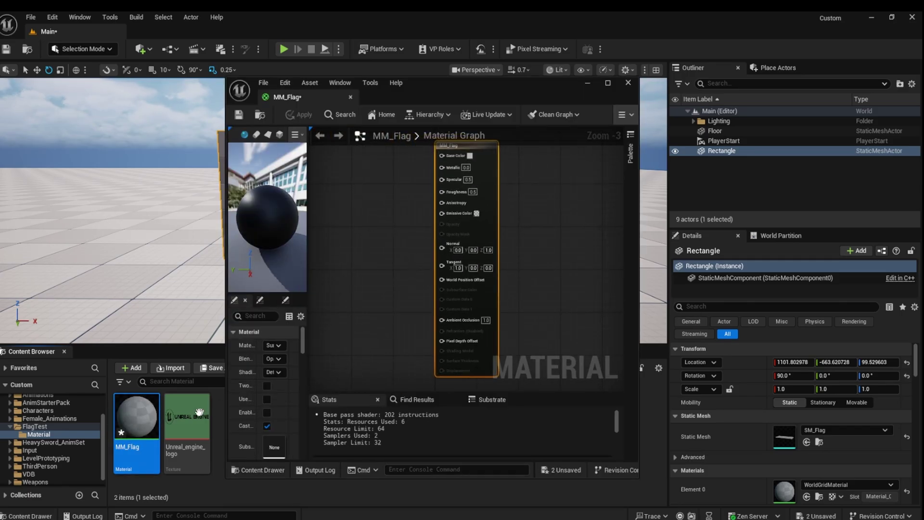
drag(198, 412, 443, 155)
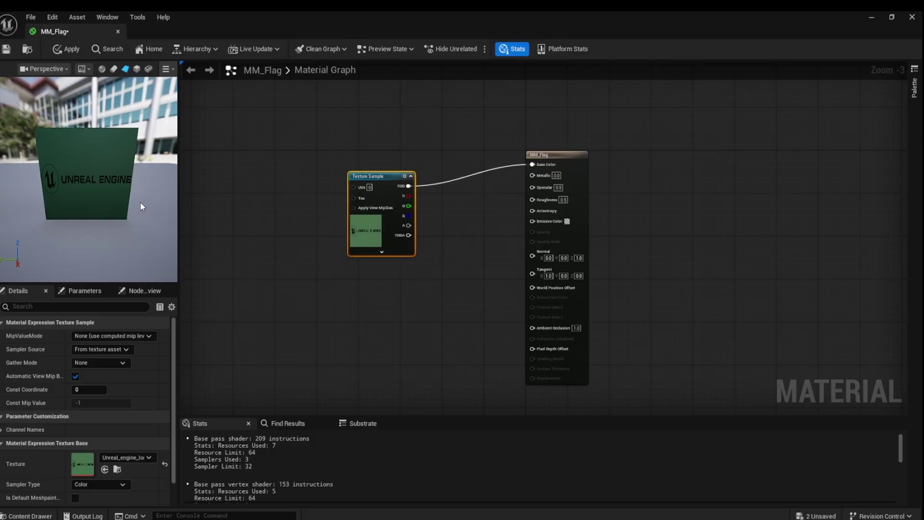
click(70, 48)
click(8, 49)
click(117, 32)
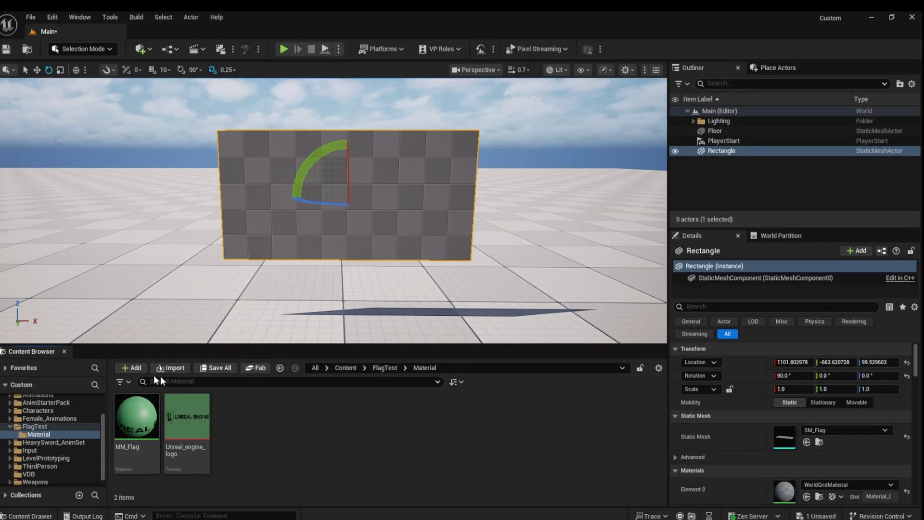
- Open the SM_Flag mesh from the FlagTest folder, assign MM_Flag to material Element 0, then save and close the mesh
click(385, 368)
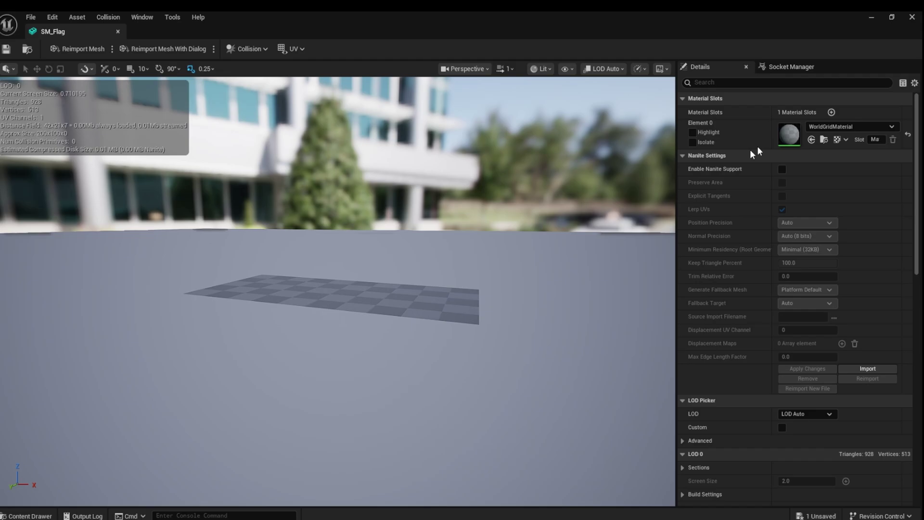
click(891, 127)
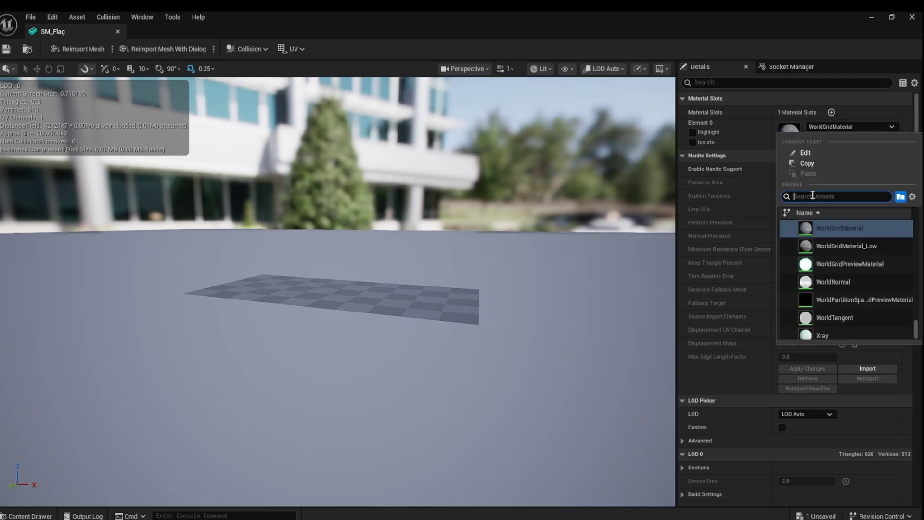
text(MM_F)
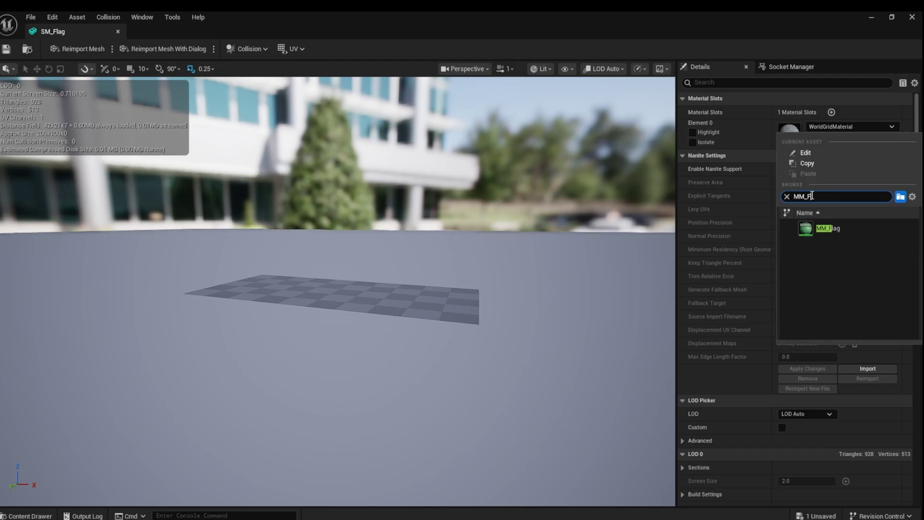
click(829, 227)
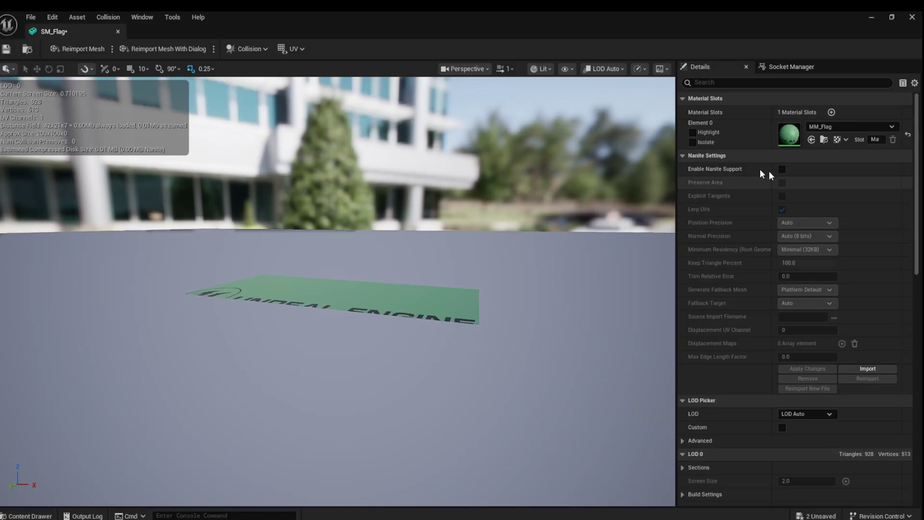
click(7, 50)
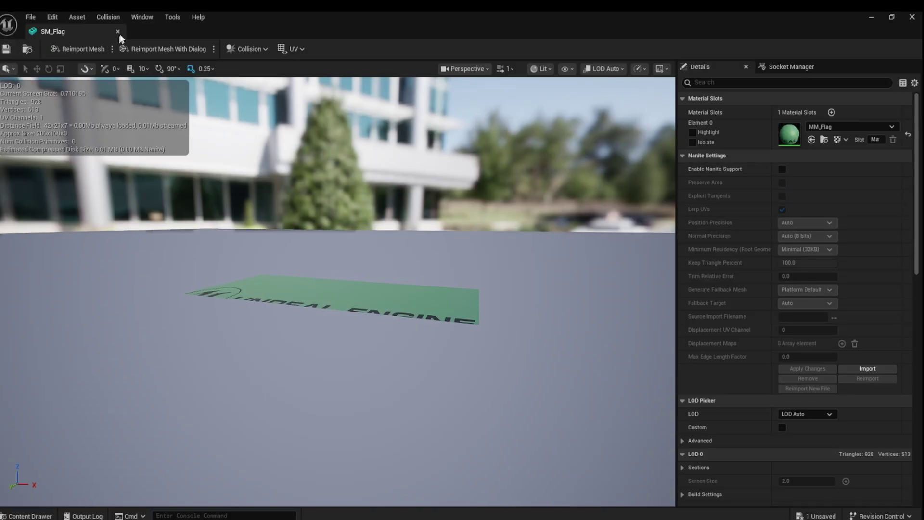
click(117, 31)
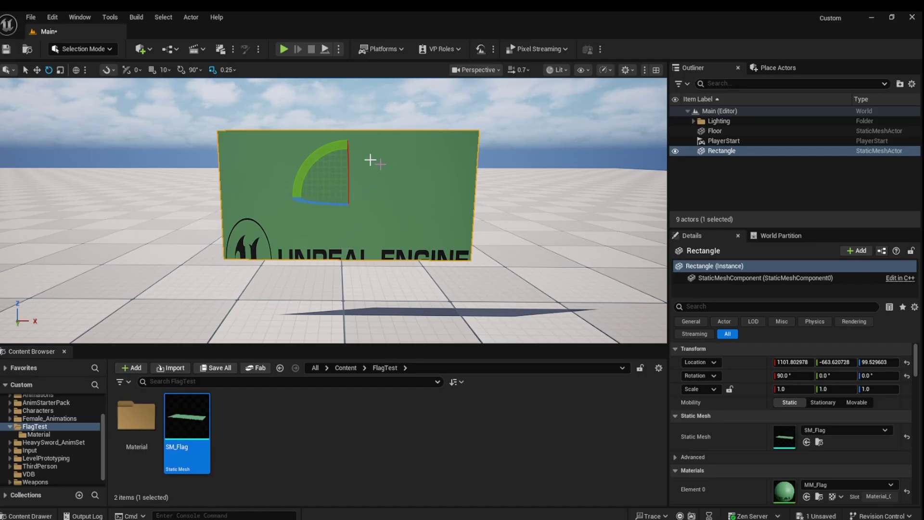
- Switch to Modeling mode, run AutoUV on the rectangle with the Patch Builder method and accept the result
click(63, 49)
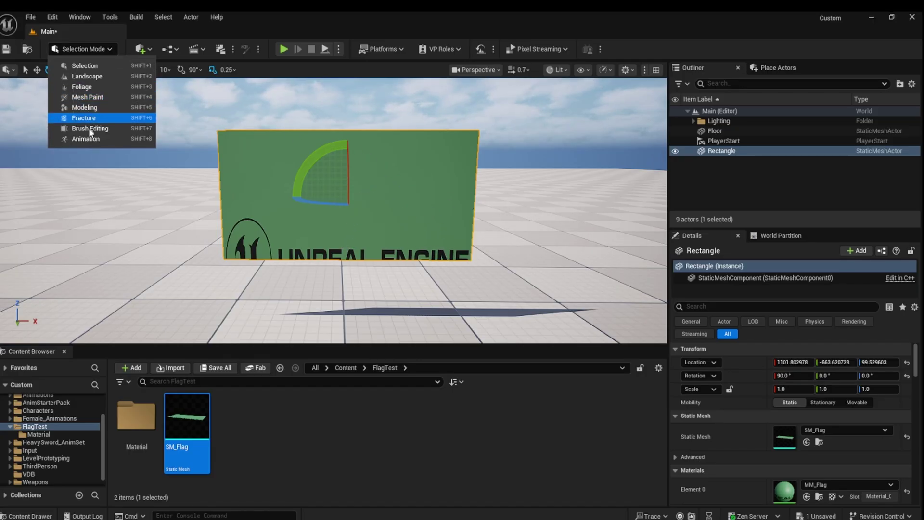
click(92, 110)
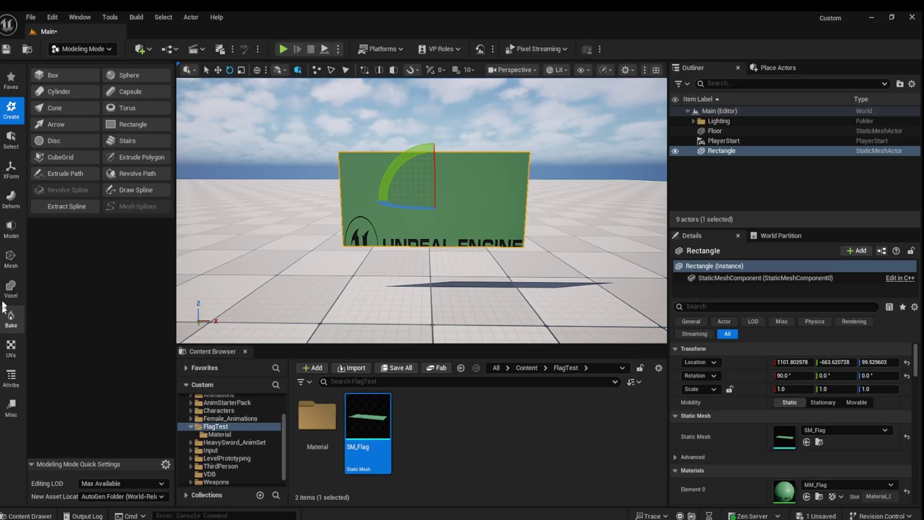
click(11, 354)
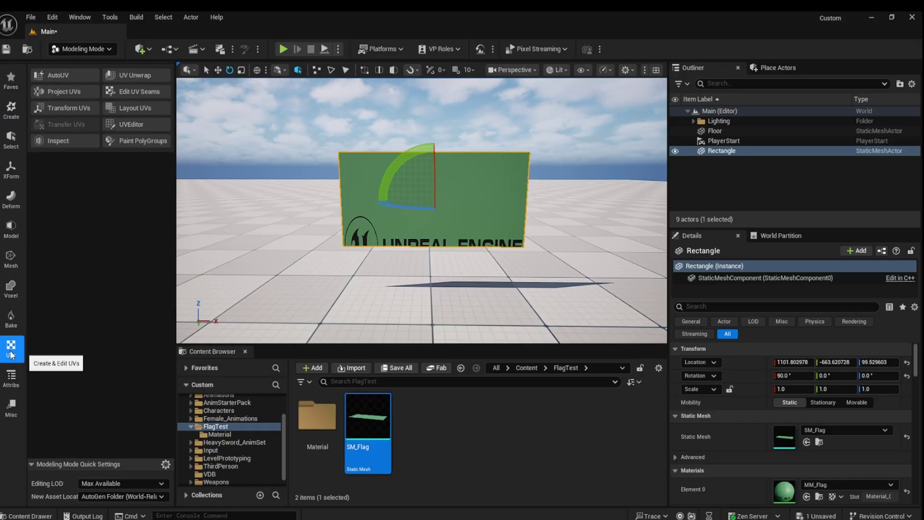
click(66, 75)
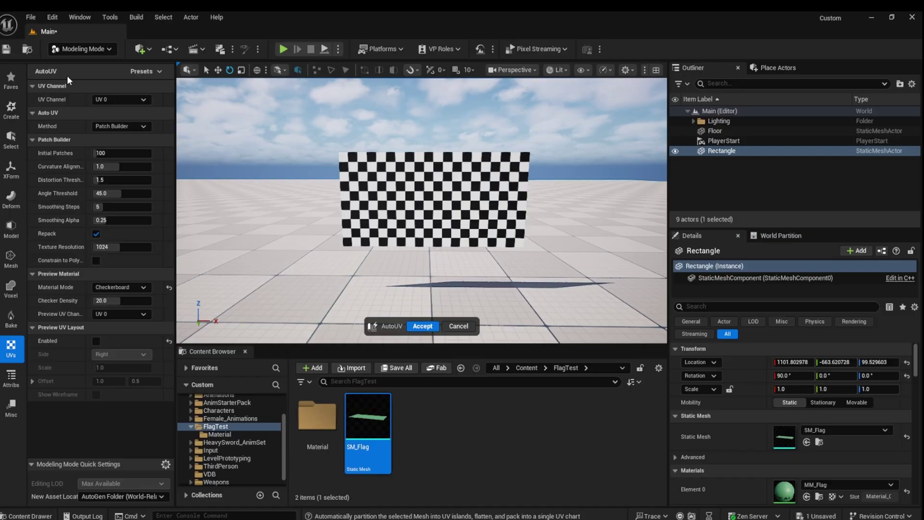
click(417, 326)
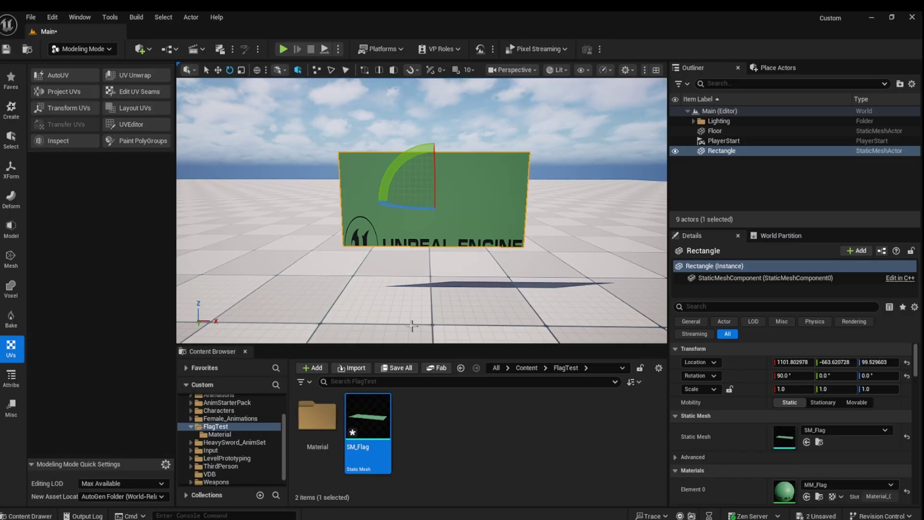
- Use Transform UVs to shift the rectangle's UV island vertically until the whole logo is centred on it, and accept
click(69, 105)
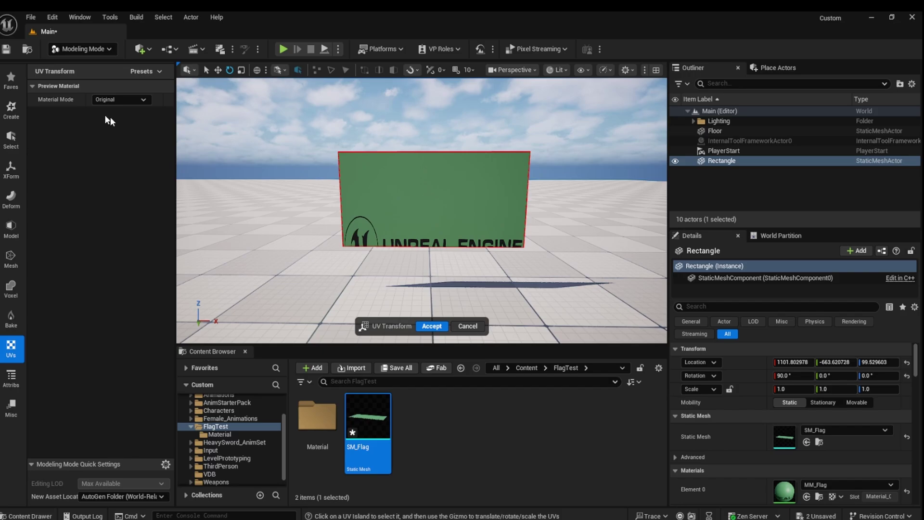
click(434, 201)
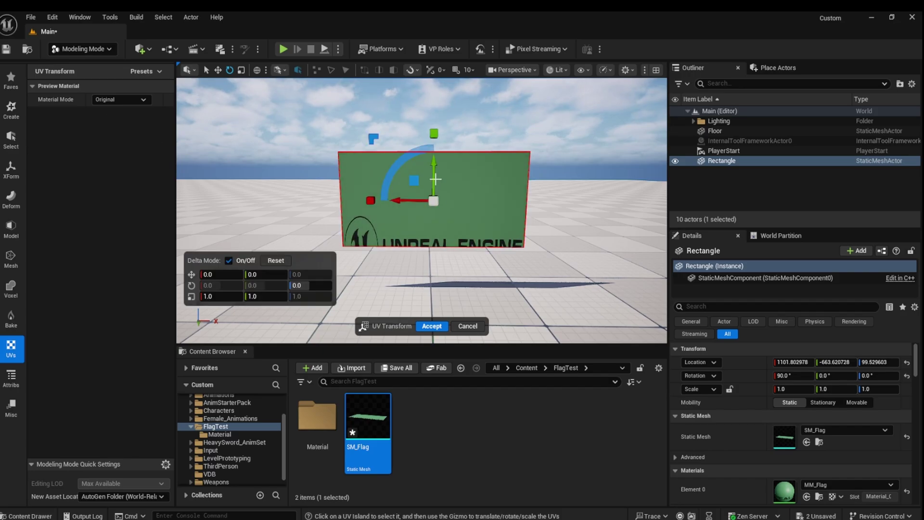
drag(433, 174, 442, 124)
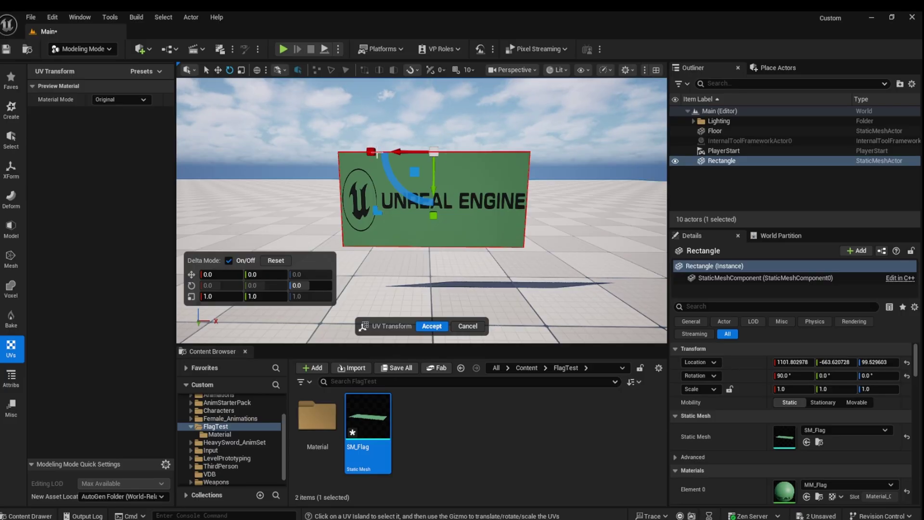
mouse_move(377, 154)
mouse_down()
mouse_move(385, 154)
mouse_move(374, 153)
mouse_up()
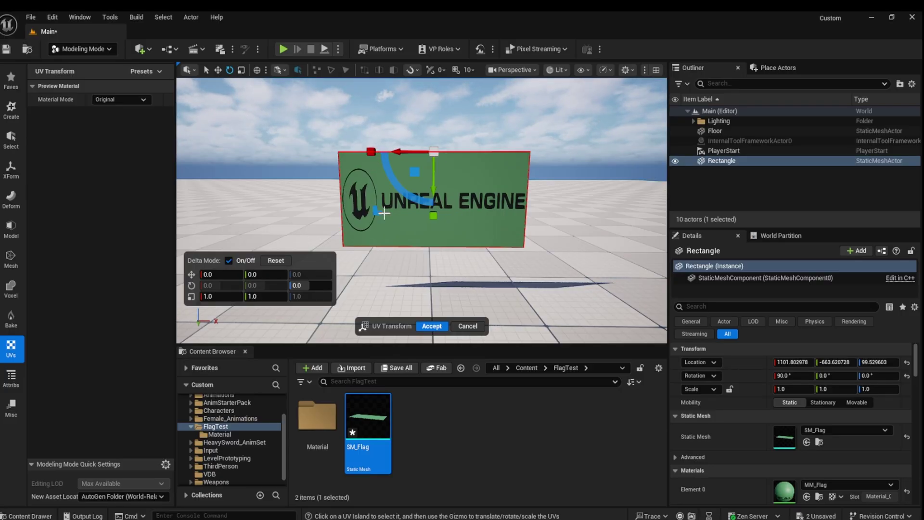
click(432, 326)
- Deselect the rectangle and return to Selection mode
click(563, 146)
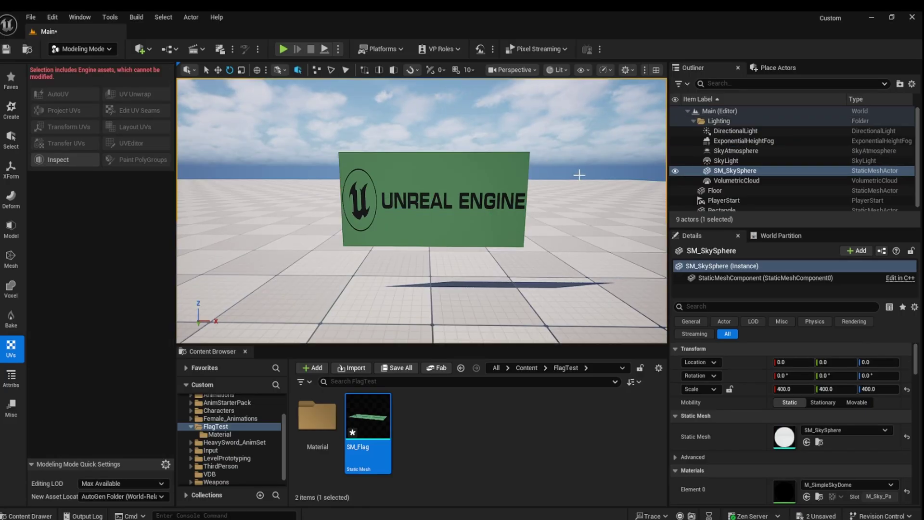
click(108, 50)
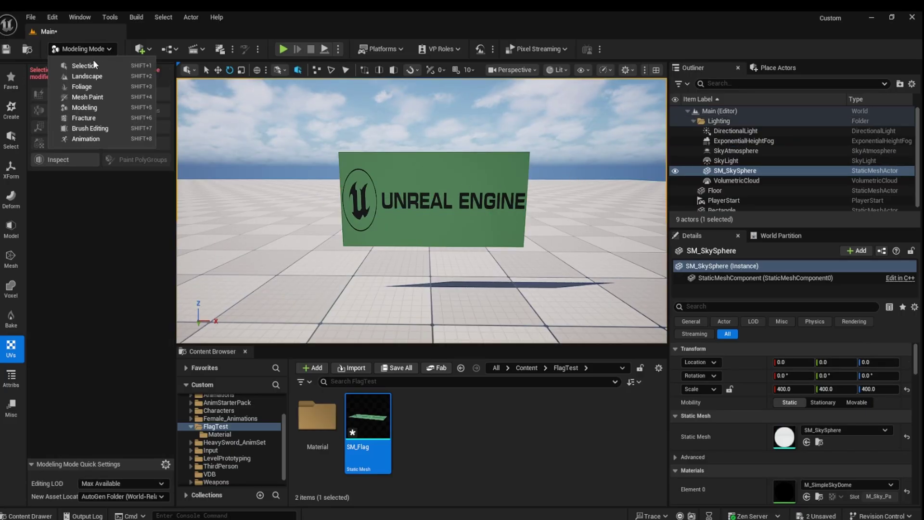
click(87, 65)
right_drag(333, 210, 385, 211)
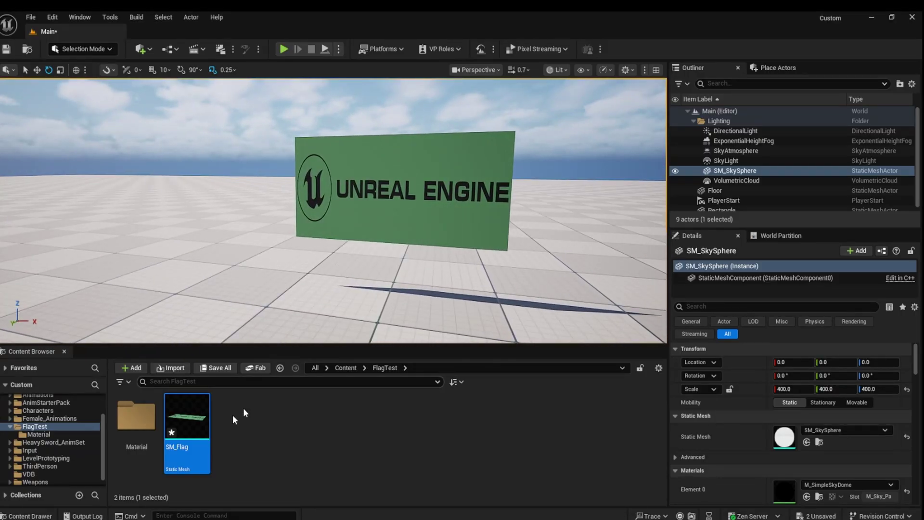
- Open the MM_Flag material from the Material folder, enable Two Sided, then save and close the material
double_click(136, 415)
double_click(135, 417)
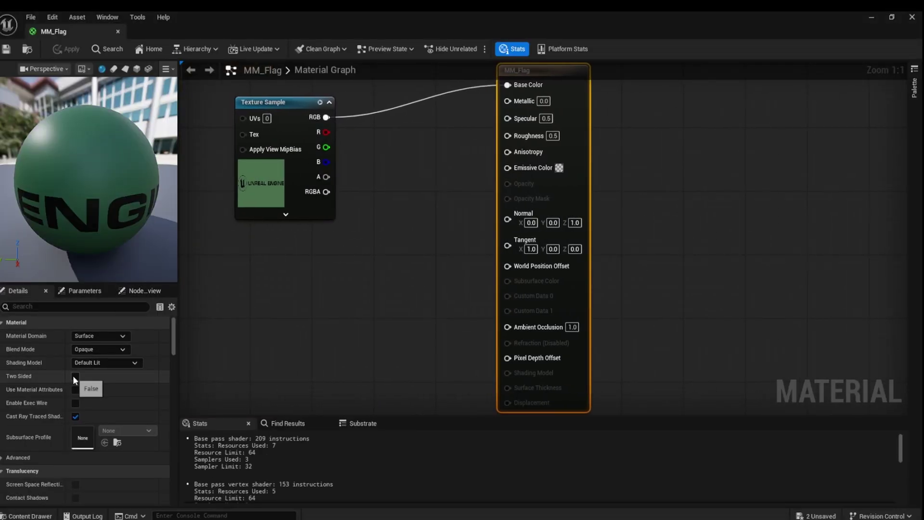
click(75, 375)
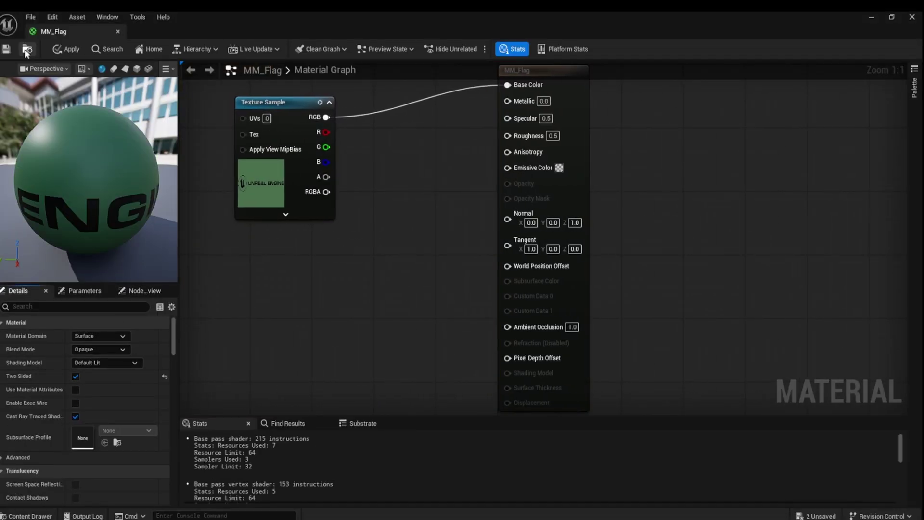
click(118, 32)
right_drag(326, 158, 545, 216)
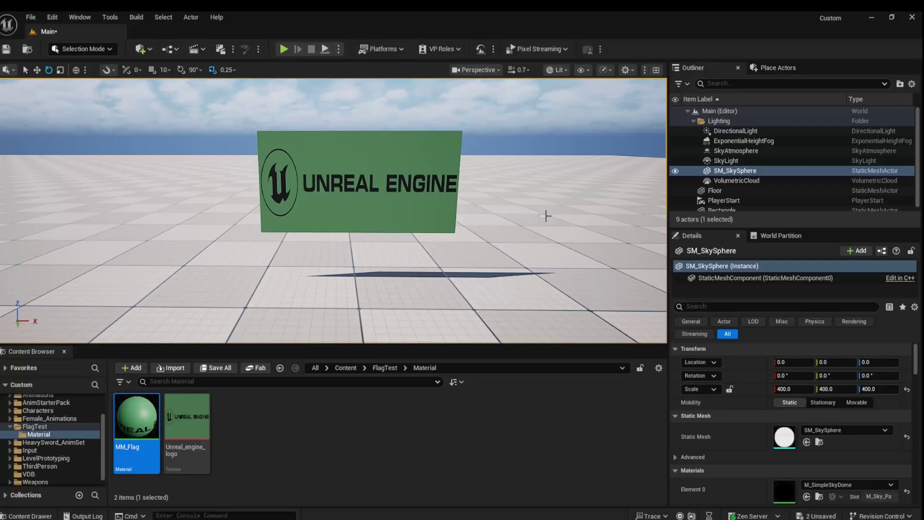
- Convert the SM_Flag static mesh in the FlagTest folder to a skeletal mesh with a new skeleton and the root bone at bottom center
click(379, 192)
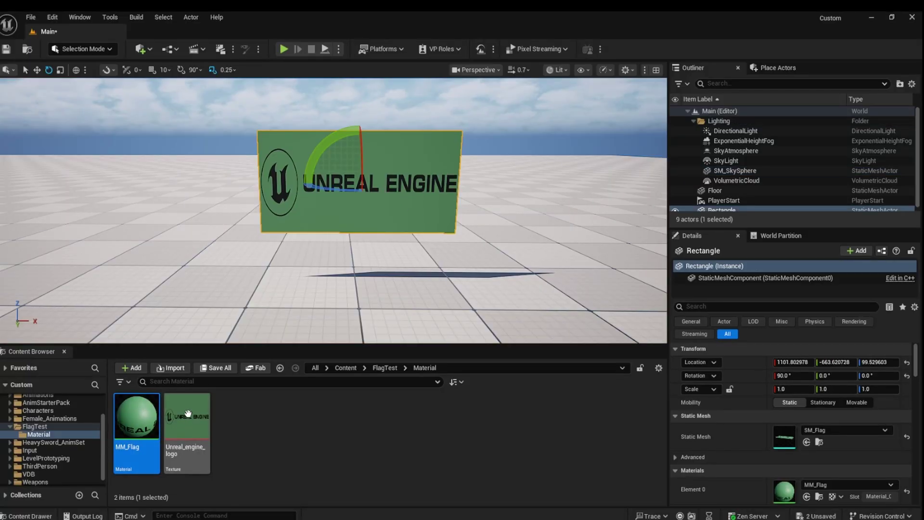
click(373, 367)
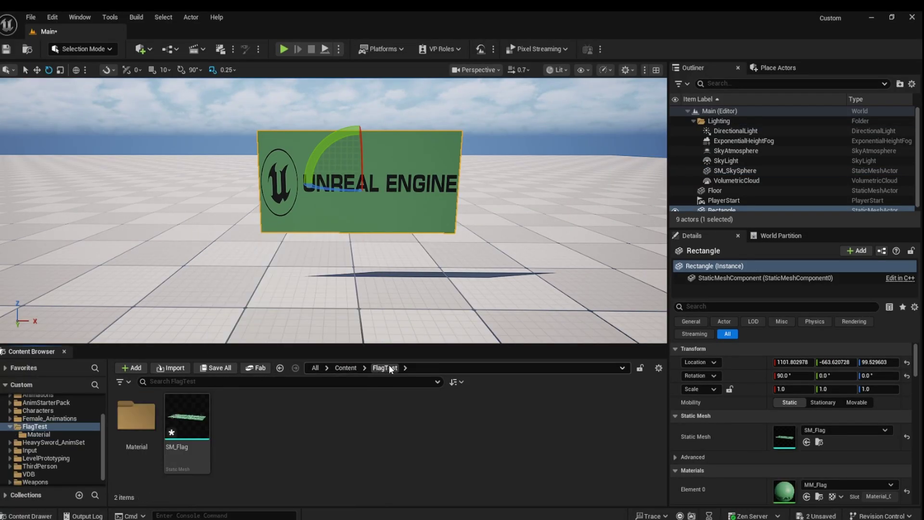
right_click(187, 414)
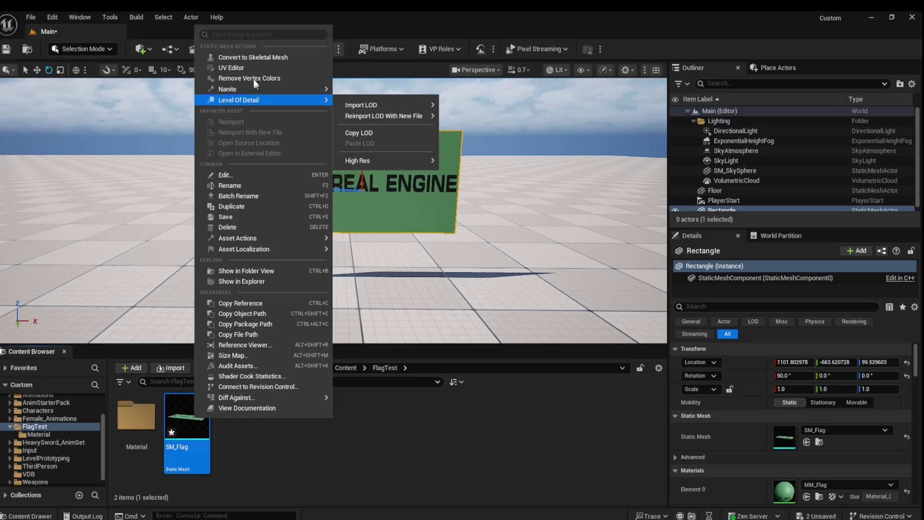
click(252, 56)
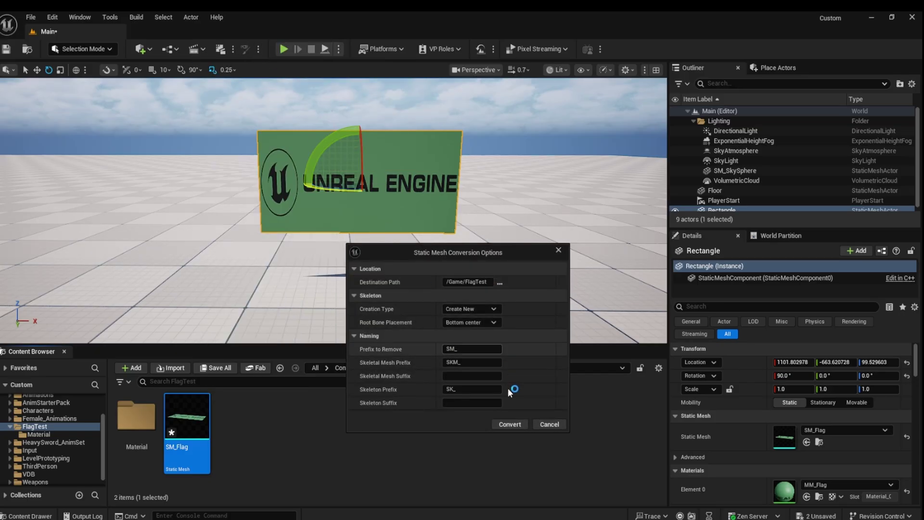
click(507, 424)
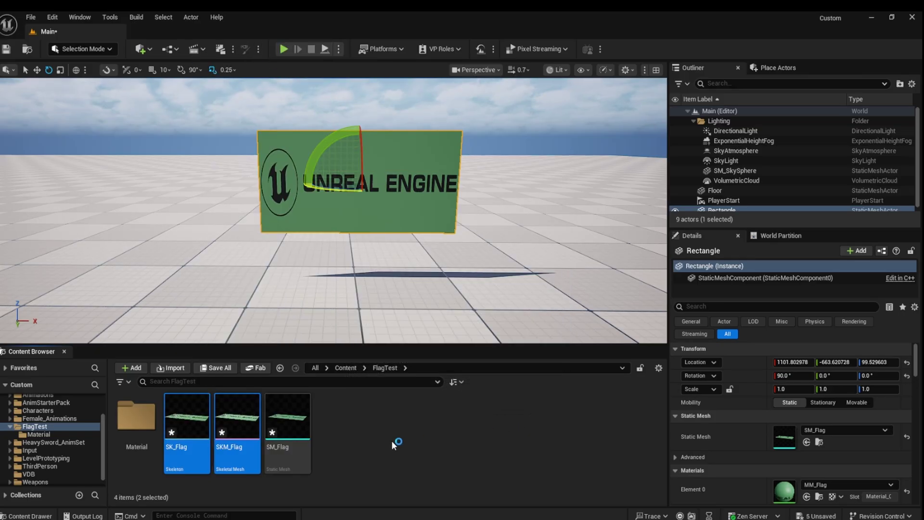
- Open SKM_Flag, raise its Root bone about 86 units along Z and rotate it 90° about X so the flag stands upright
double_click(233, 414)
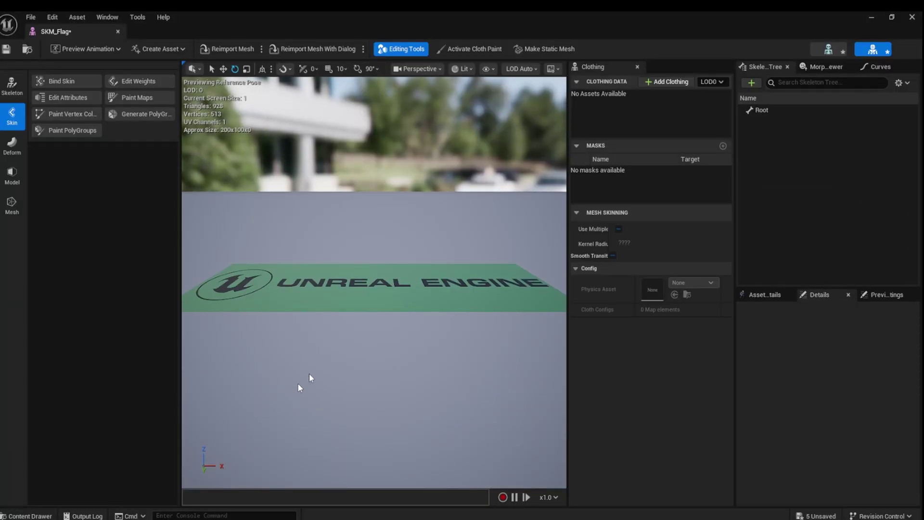
click(760, 110)
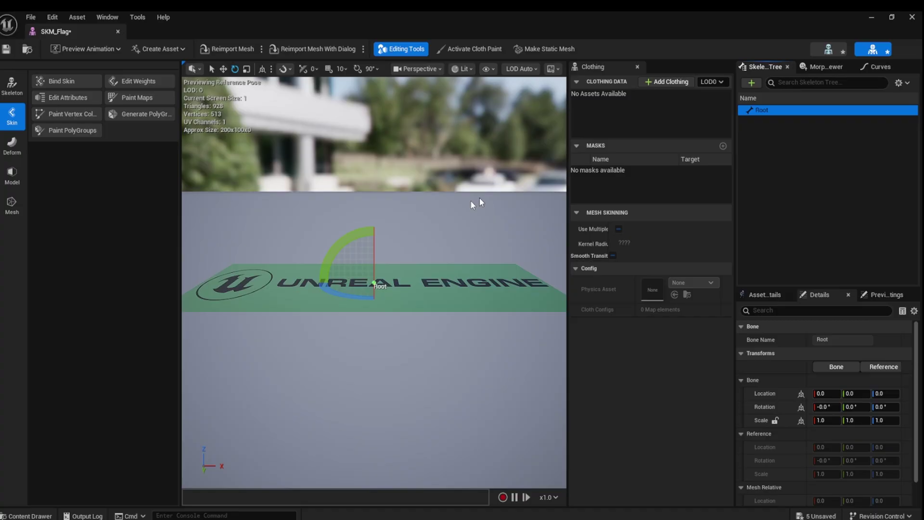
key(w)
right_drag(406, 262, 462, 261)
middle_drag(358, 259, 423, 251)
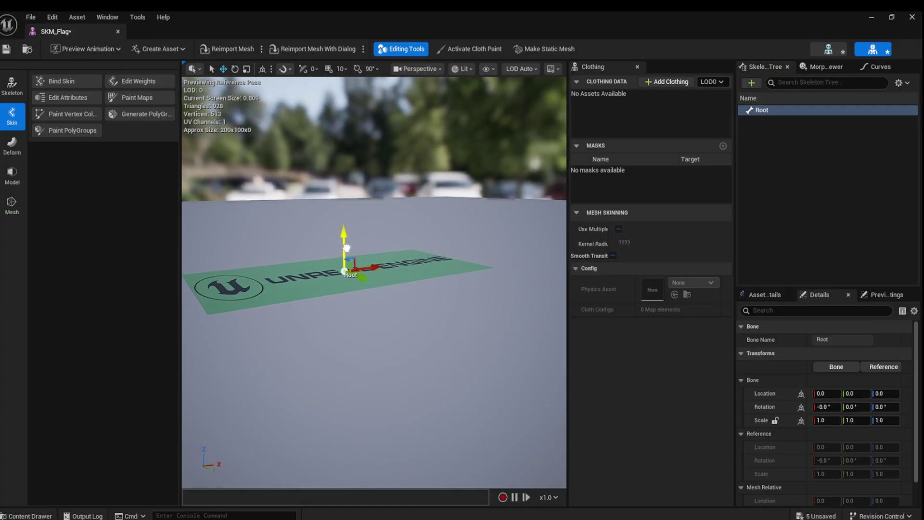
drag(346, 247, 346, 116)
right_drag(352, 130, 417, 110)
middle_drag(382, 127, 264, 129)
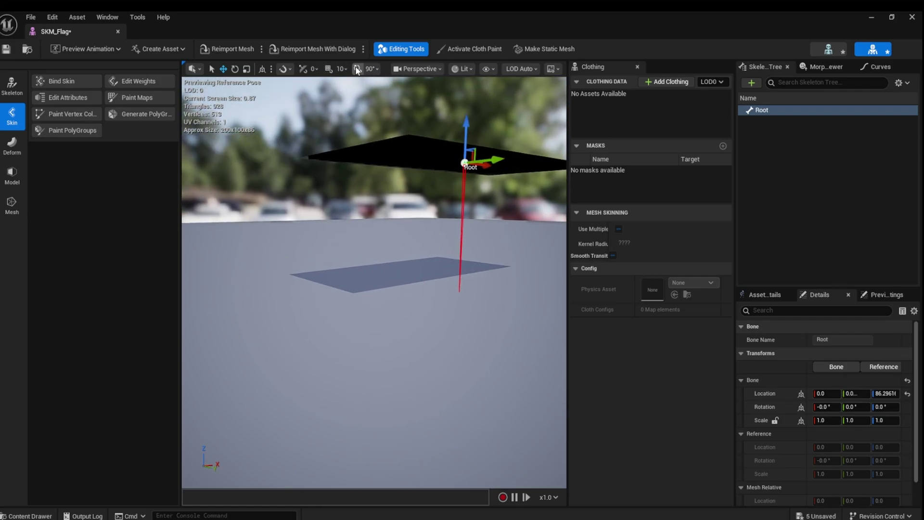
key(e)
drag(497, 188, 360, 226)
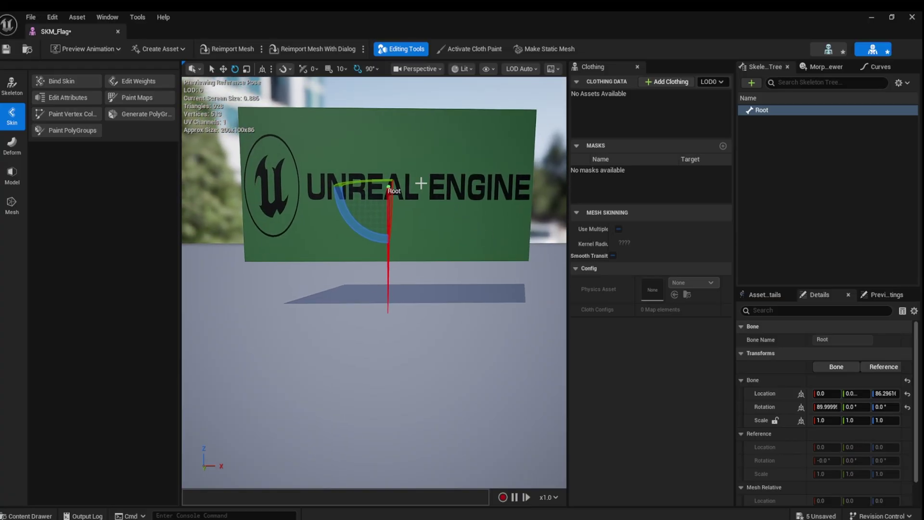
- Create clothing data named SKM_Flag_Clothing from the flag's mesh section and apply it to that same section
right_click(372, 143)
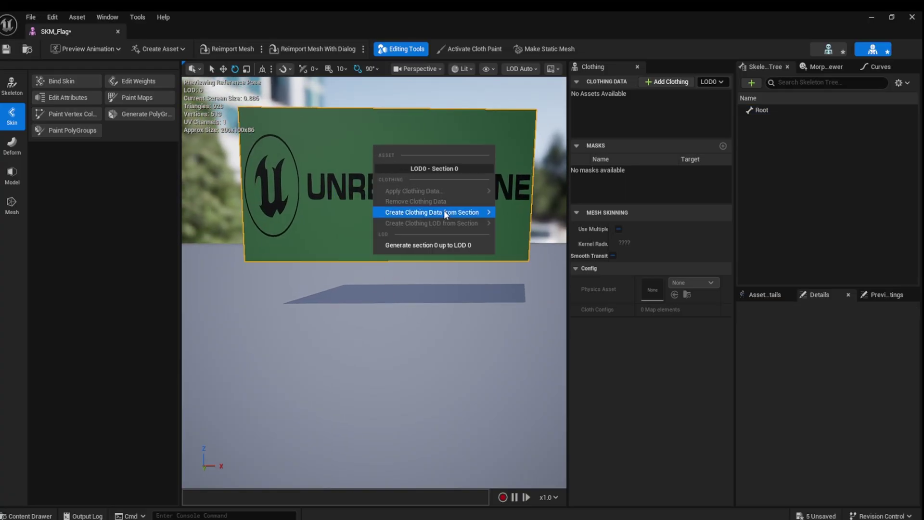
mouse_move(444, 210)
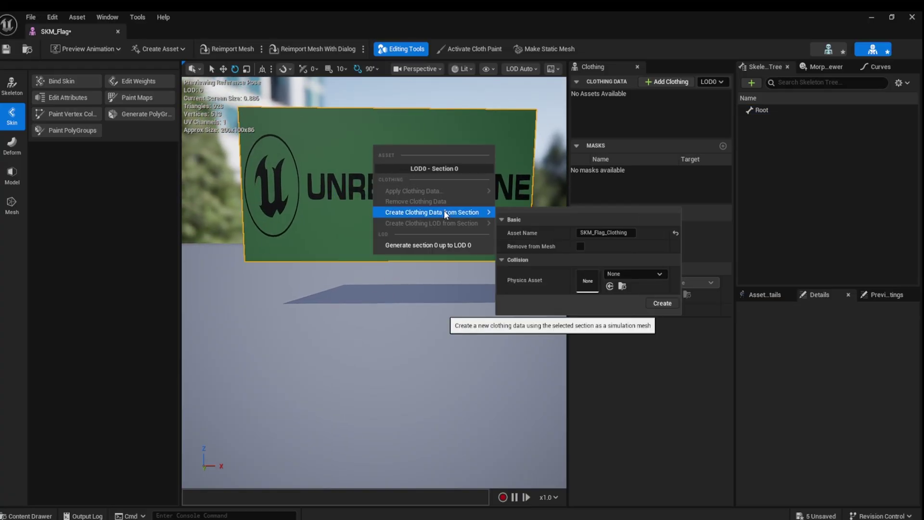
click(656, 303)
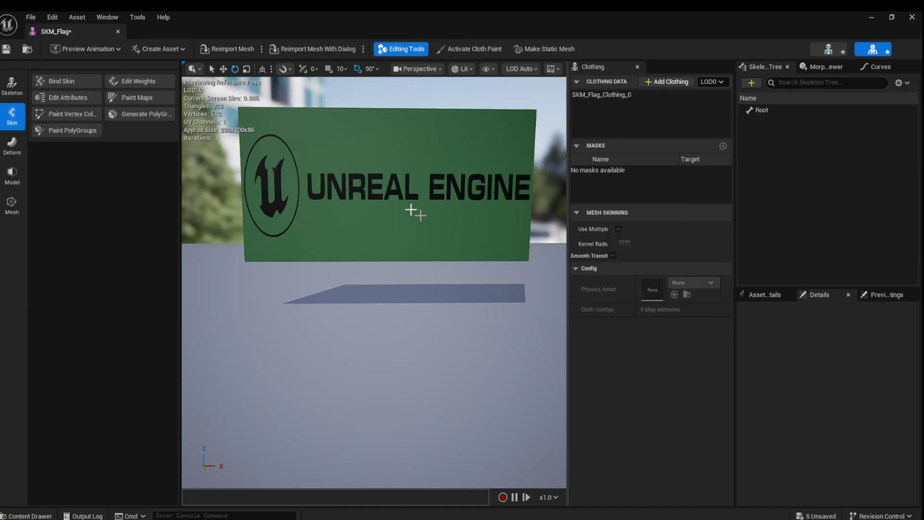
right_click(354, 161)
mouse_move(397, 207)
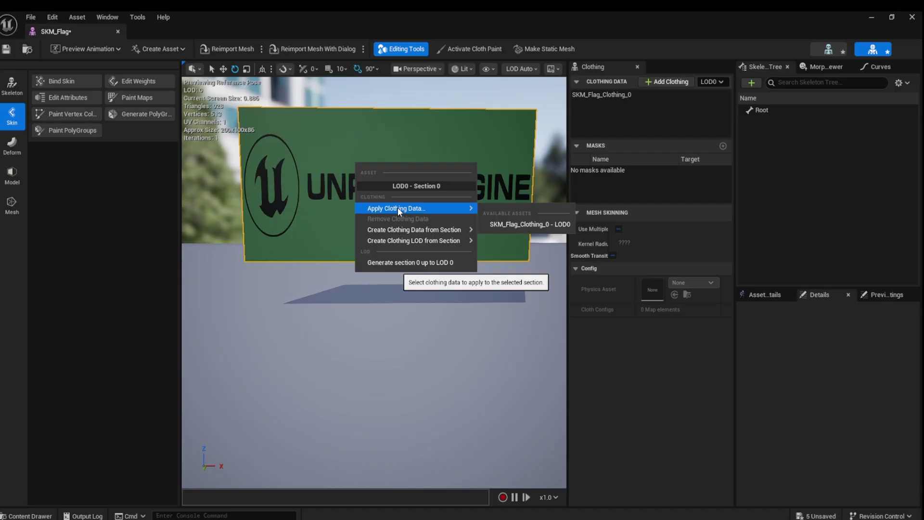
click(539, 224)
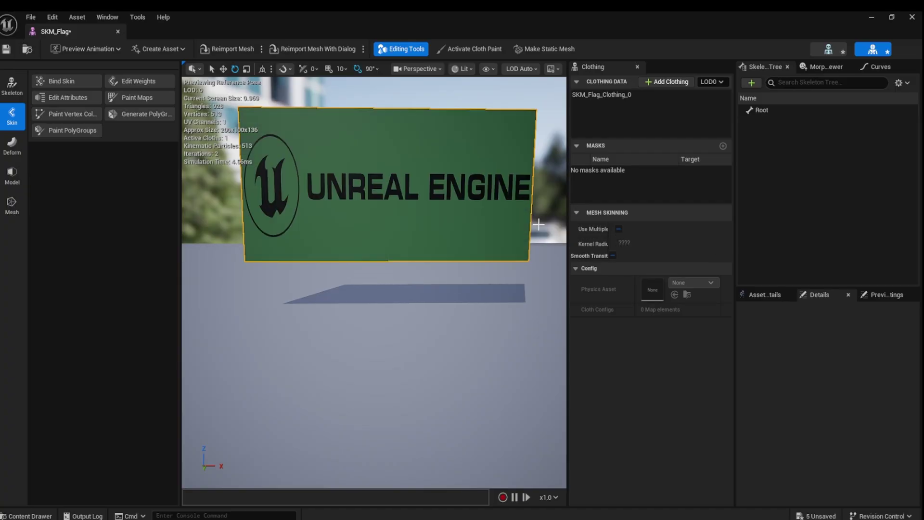
- Paint SKM_Flag_Clothing_0's Max Distance mask with value 100 and brush radius 20, leaving only the logo-side edge strip unpainted; save and end cloth painting
click(463, 48)
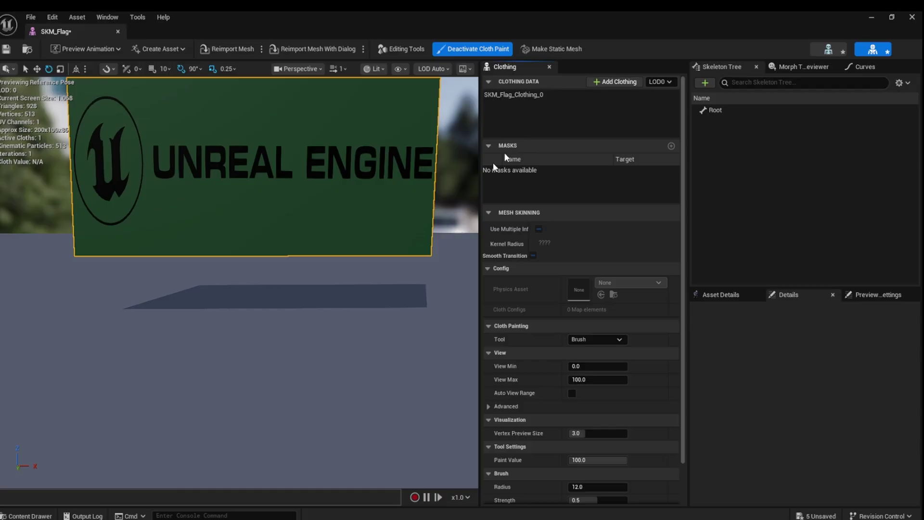
click(534, 94)
mouse_move(373, 183)
right_down()
mouse_move(313, 164)
mouse_move(287, 139)
mouse_move(294, 145)
mouse_move(277, 143)
right_up()
key(e)
key(d)
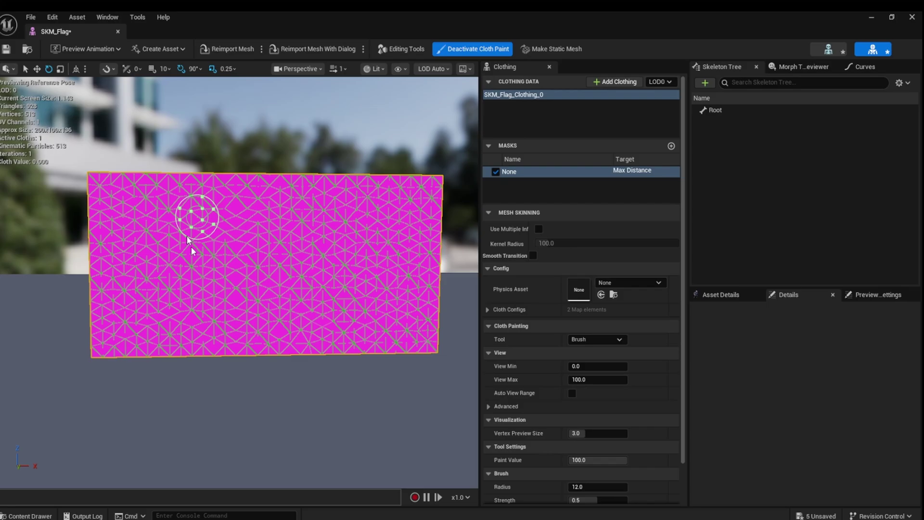
scroll(560, 369, down, 2)
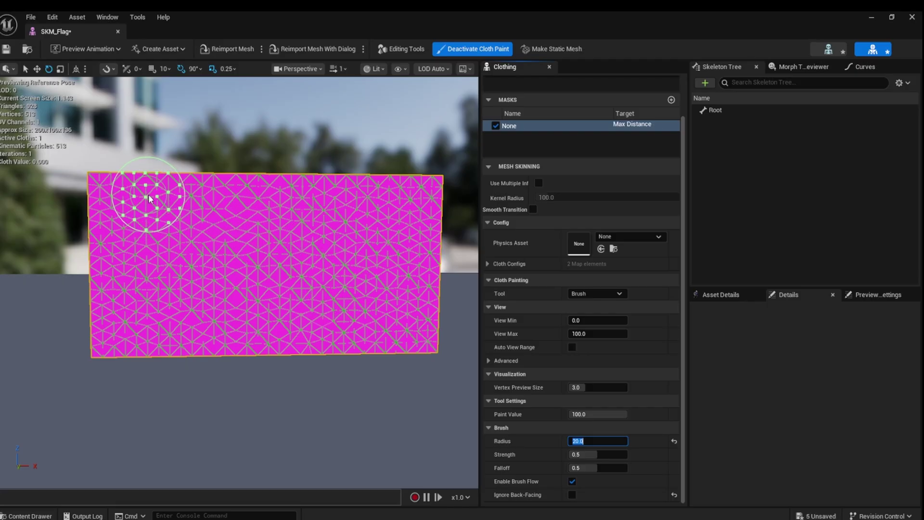
mouse_move(149, 198)
mouse_down()
mouse_move(145, 352)
mouse_move(154, 187)
mouse_move(415, 194)
mouse_move(406, 356)
mouse_move(178, 336)
mouse_move(221, 241)
mouse_move(306, 339)
mouse_move(388, 280)
mouse_up()
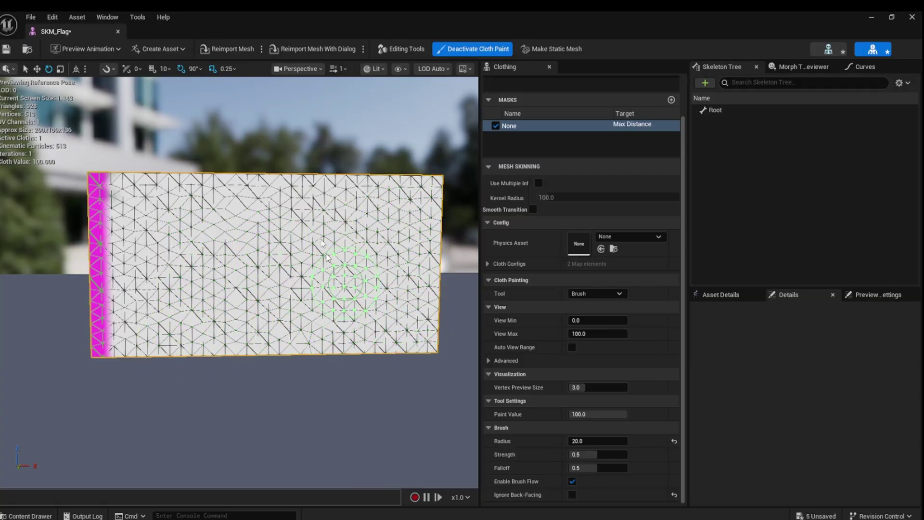
key(ctrl+s)
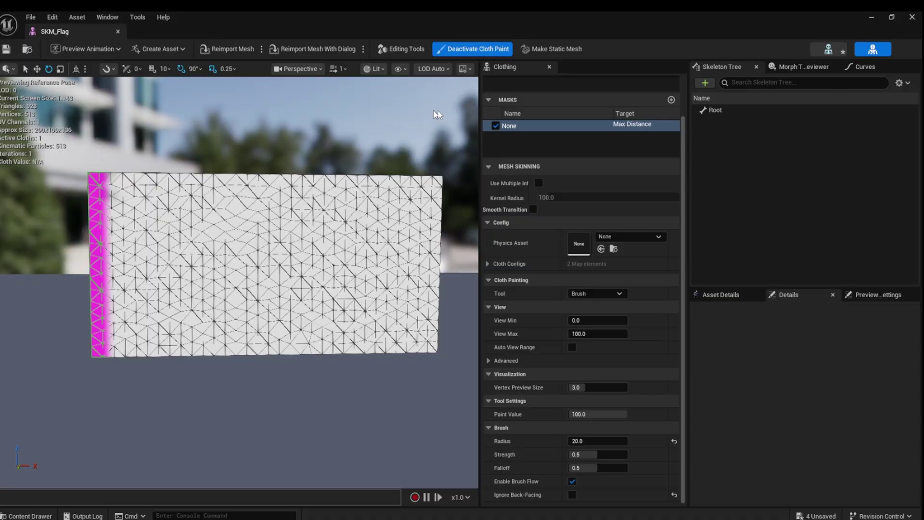
click(473, 49)
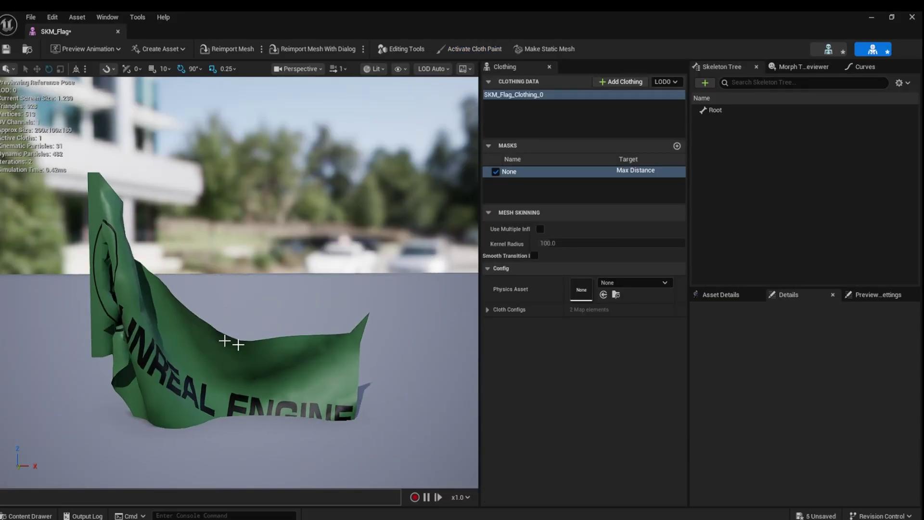
- Set the preview's clothing Wind Strength to 10, then save and close SKM_Flag
click(398, 69)
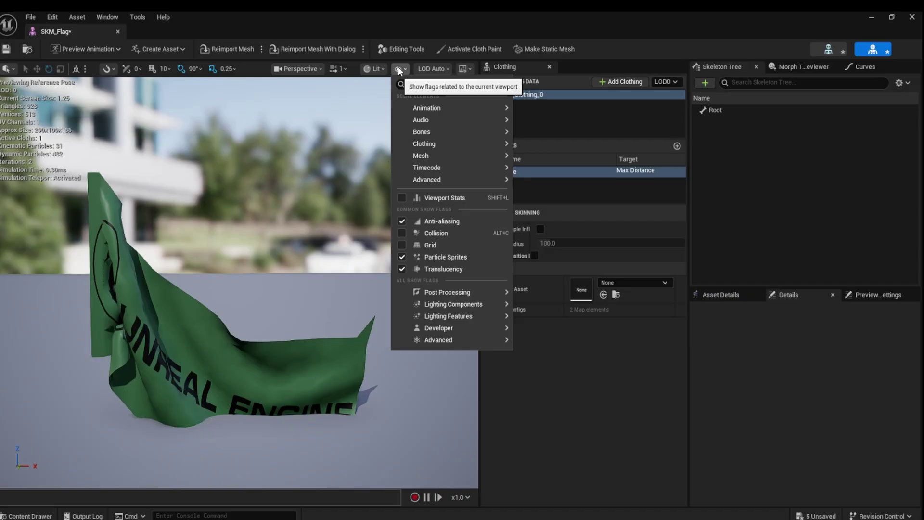
mouse_move(426, 146)
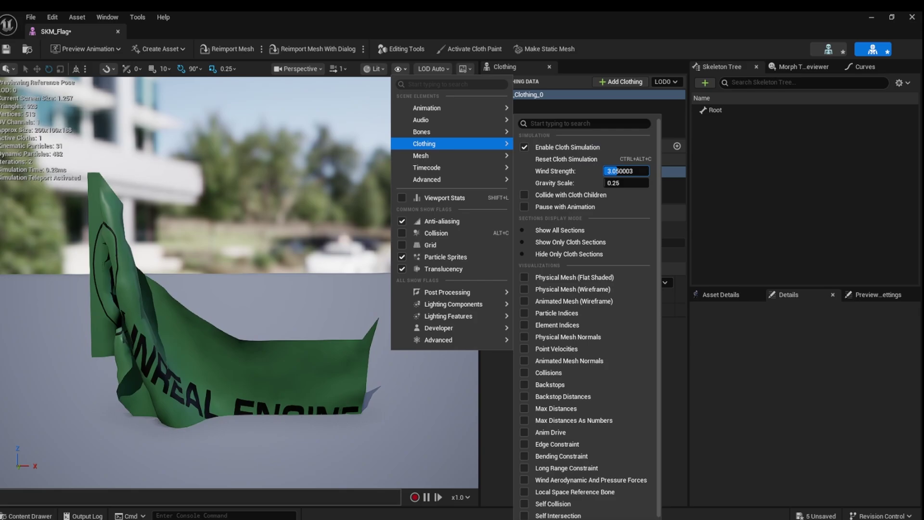
drag(617, 171, 633, 170)
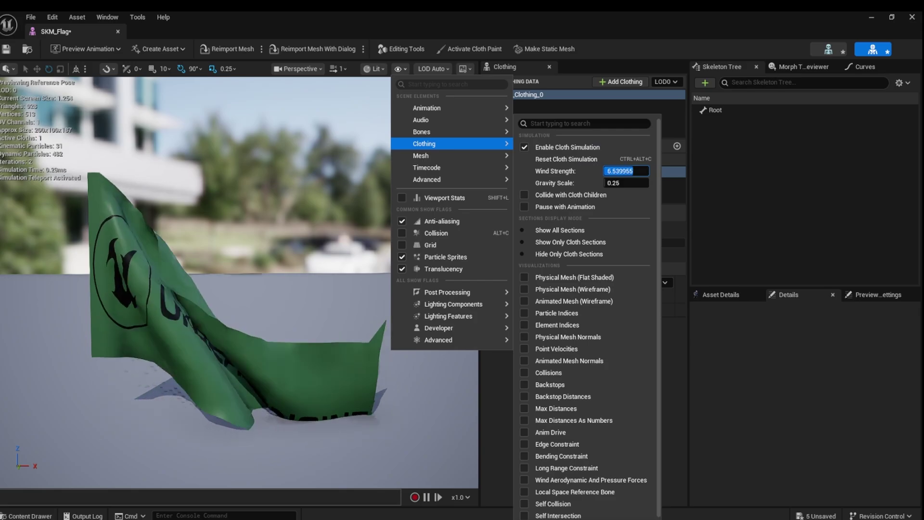
text(10)
key(Return)
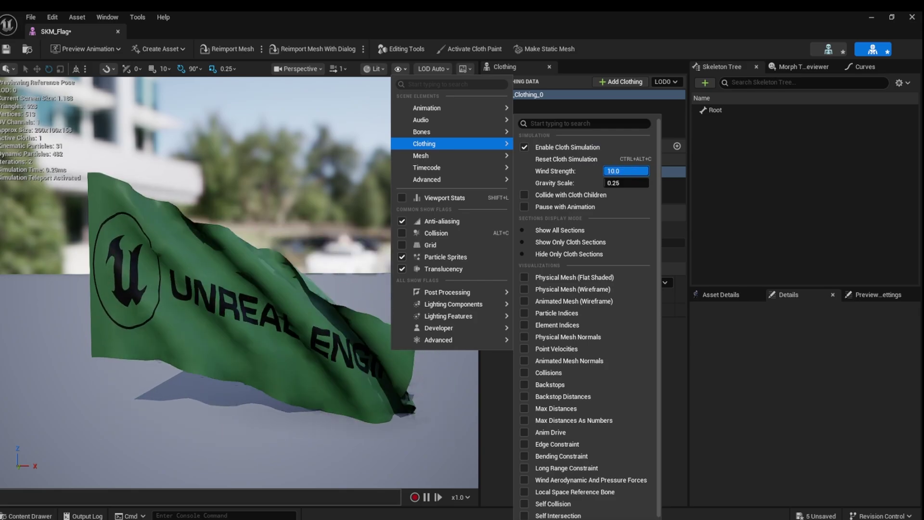
mouse_move(426, 178)
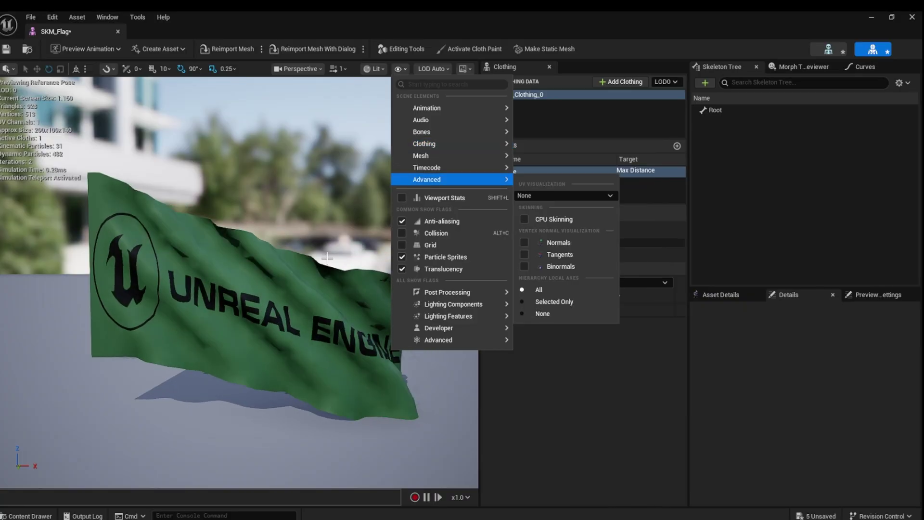
click(7, 49)
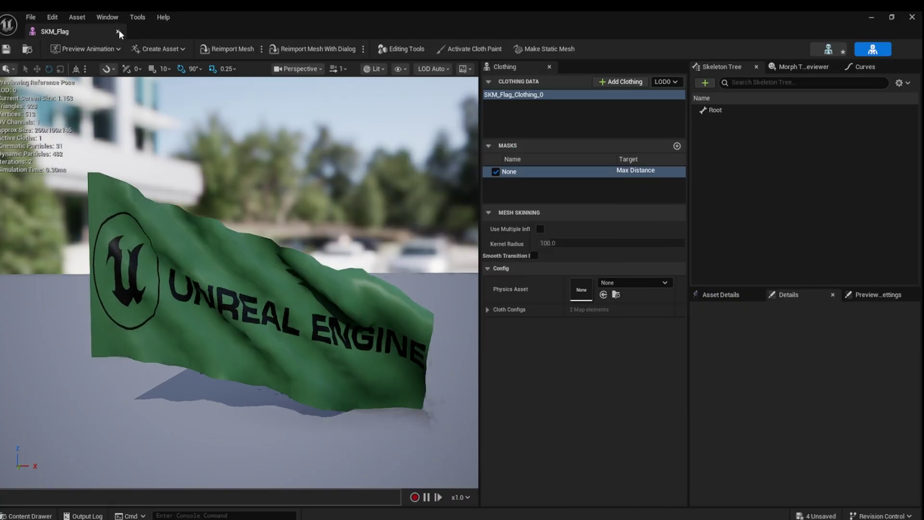
click(119, 32)
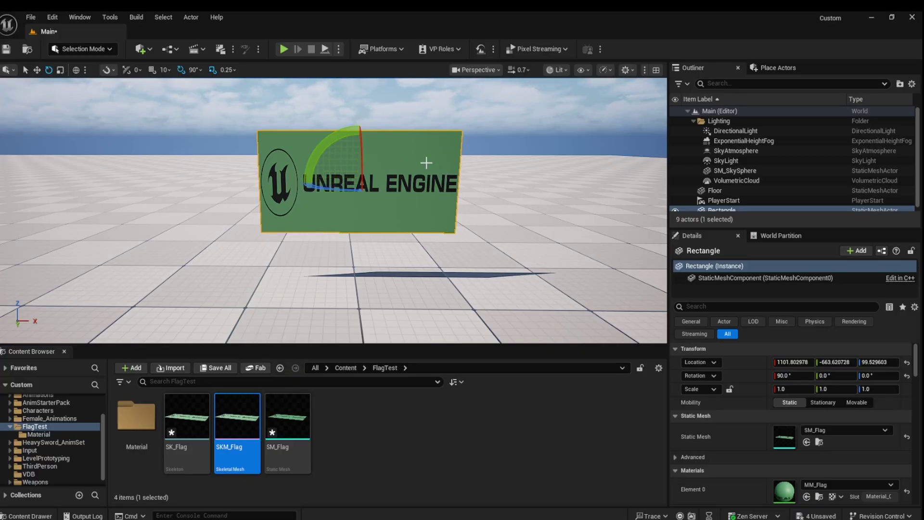
- Replace the rectangle in the level with the SKM_Flag skeletal mesh and rotate it upright
key(Delete)
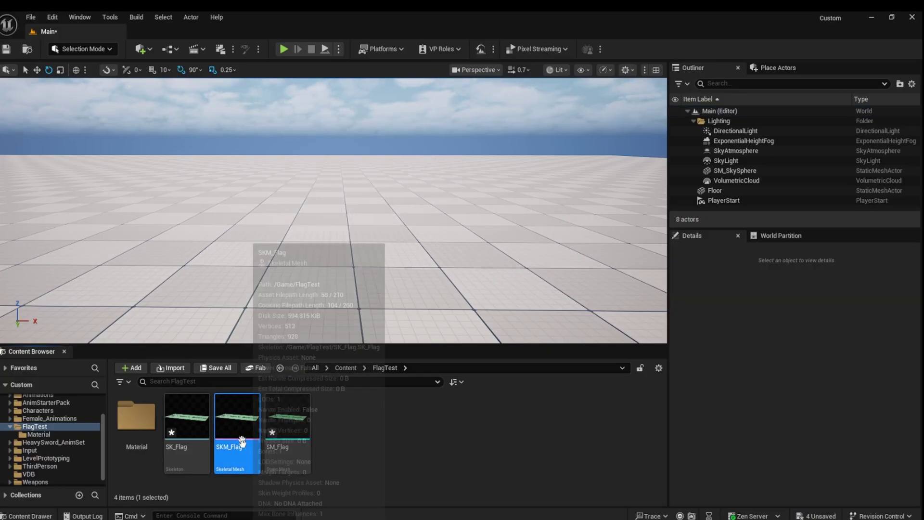
drag(238, 424, 298, 141)
key(w)
scroll(407, 173, up, 2)
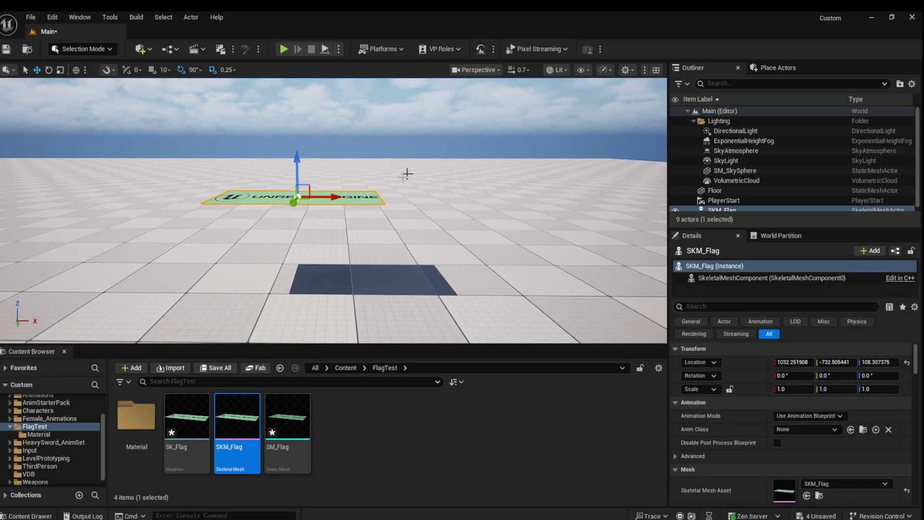
key(e)
drag(291, 176, 288, 215)
- Deselect the flag, simulate the level to check how the cloth behaves, and stop the simulation
click(420, 212)
right_drag(330, 133, 359, 134)
click(325, 49)
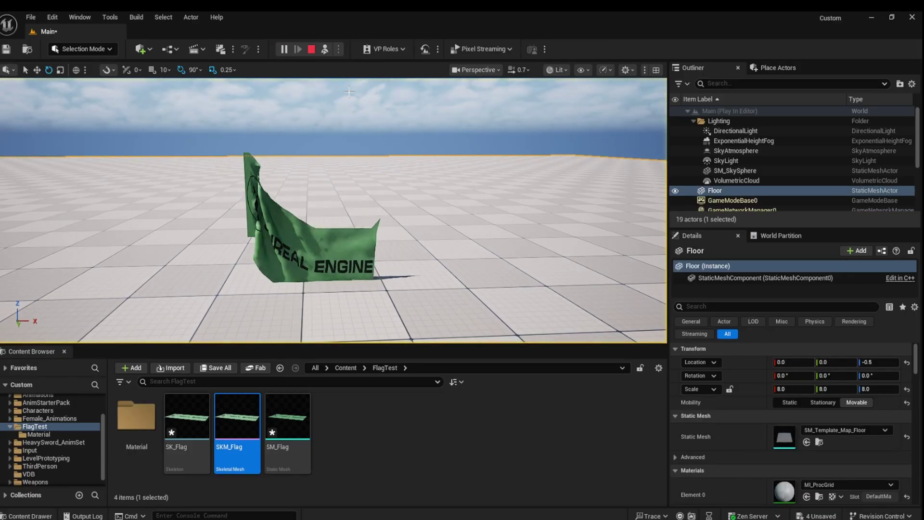
click(312, 49)
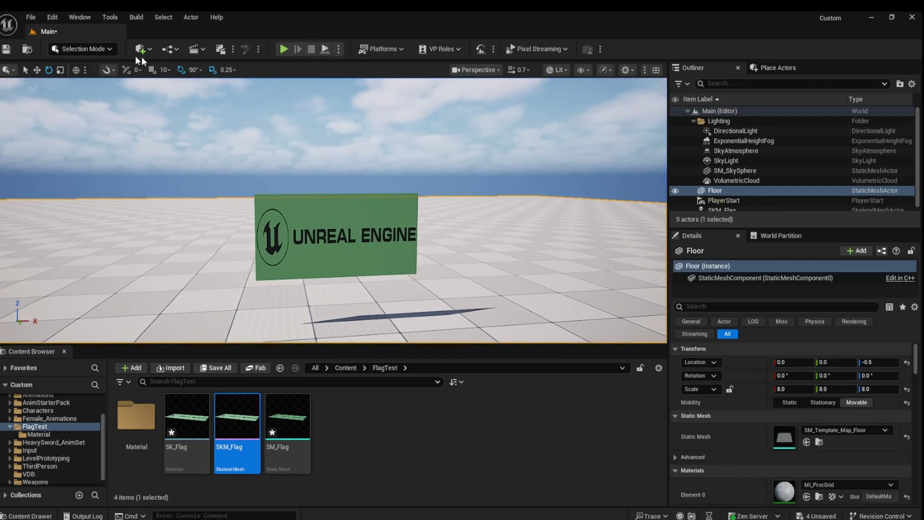
- Add a Wind Directional Source to the level and set its Strength and Speed to 10
click(142, 49)
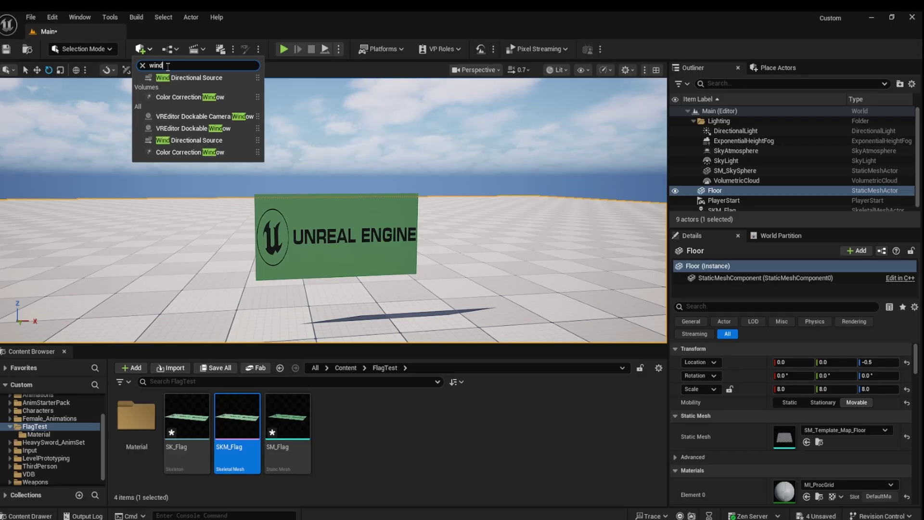
click(178, 80)
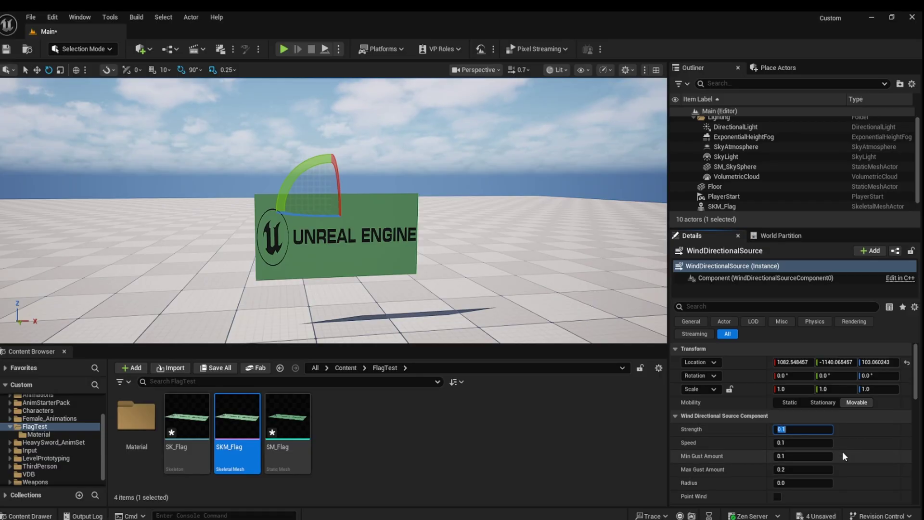
text(10)
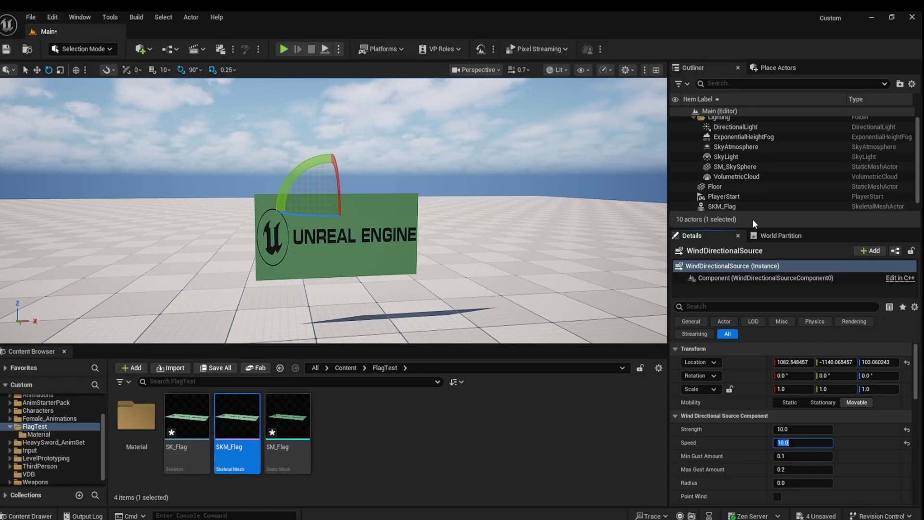
- Focus the view on the WindDirectionalSource actor and examine which way its arrow points
scroll(746, 195, down, 1)
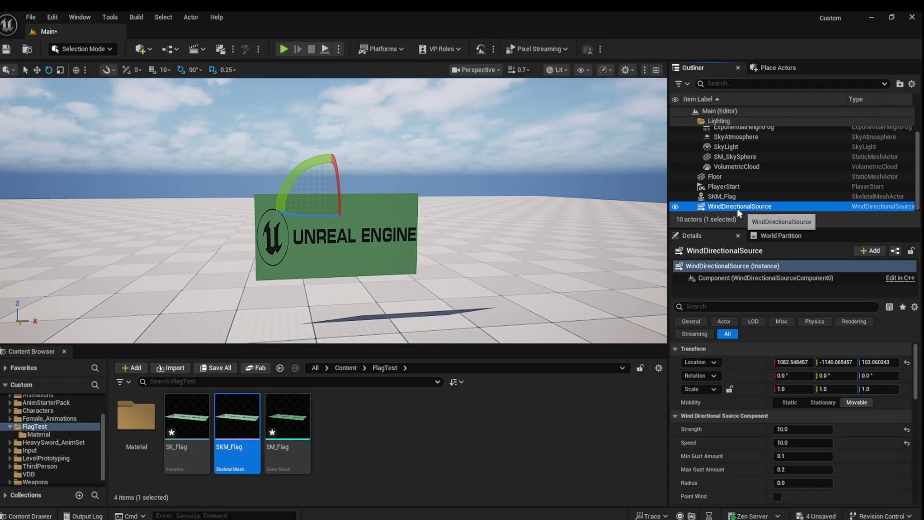
double_click(737, 206)
right_drag(333, 210, 400, 212)
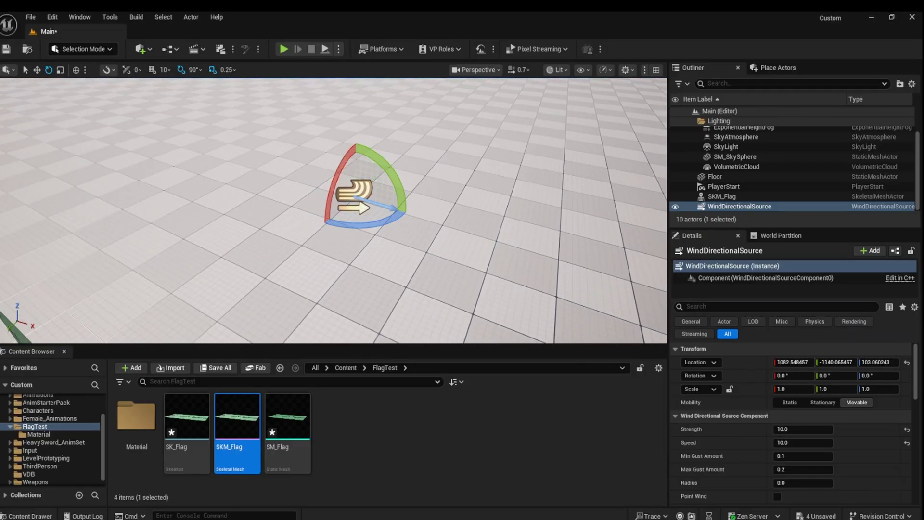
- Simulate the level with the wind source deselected, then move SKM_Flag up and down to test how the cloth reacts
click(326, 256)
right_drag(325, 256, 363, 142)
click(324, 50)
key(d)
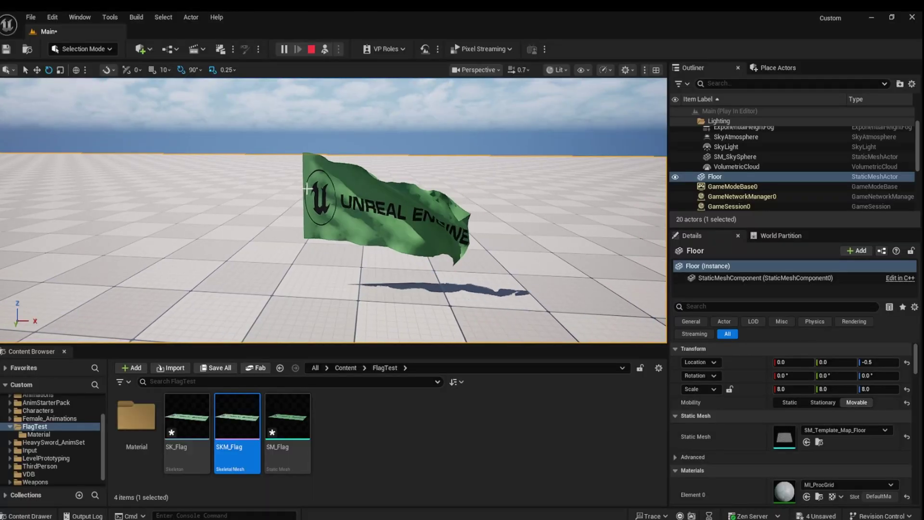
click(382, 243)
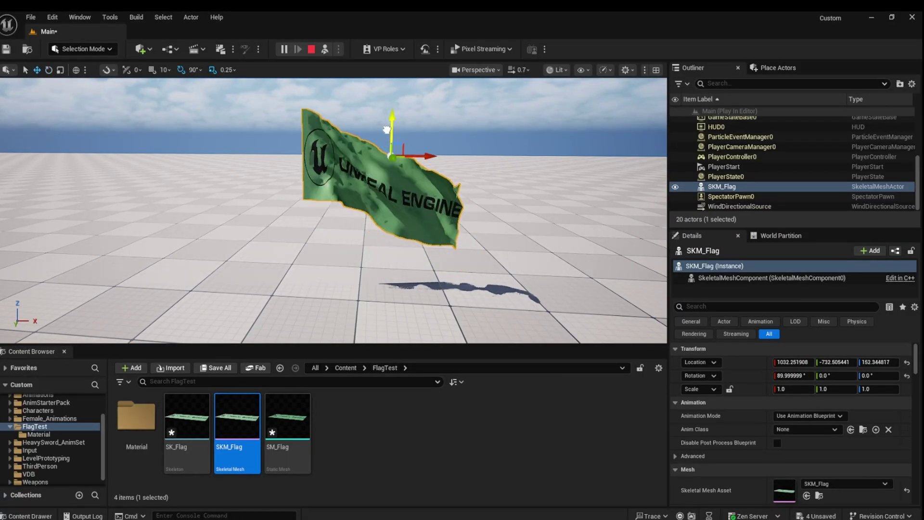
drag(386, 130, 381, 166)
drag(379, 137, 403, 146)
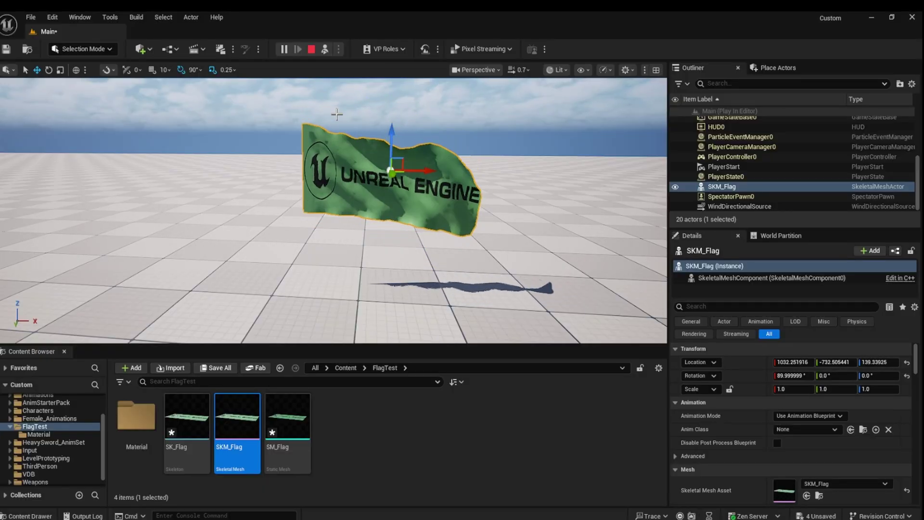